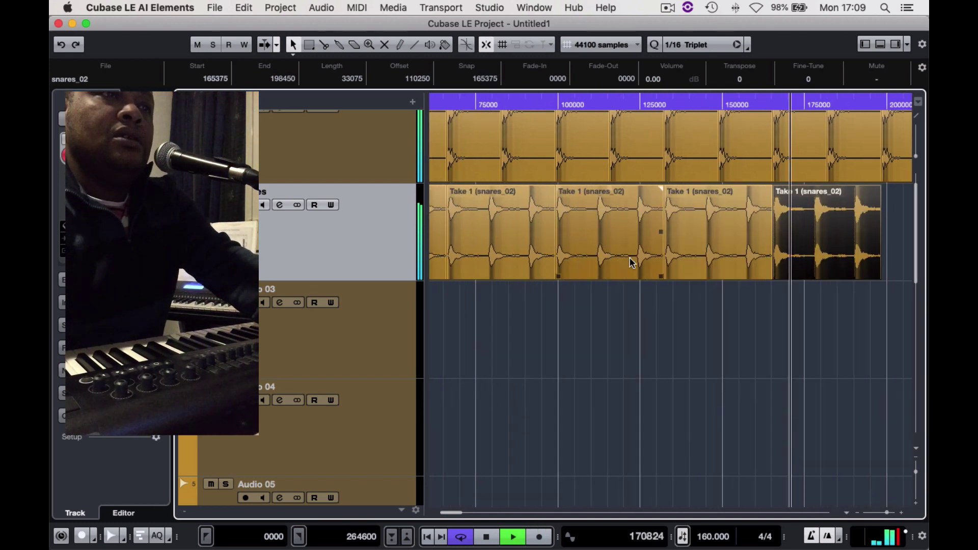
- Copy the last snare event forward until the snares track is filled up to sample position 264600
drag(642, 236, 757, 238)
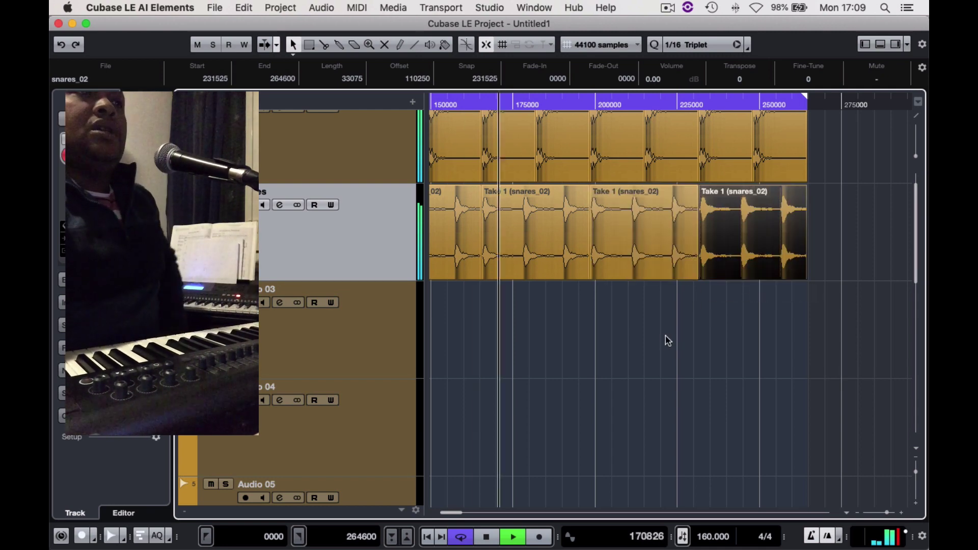
scroll(654, 332, left, 10)
scroll(656, 324, up, 2)
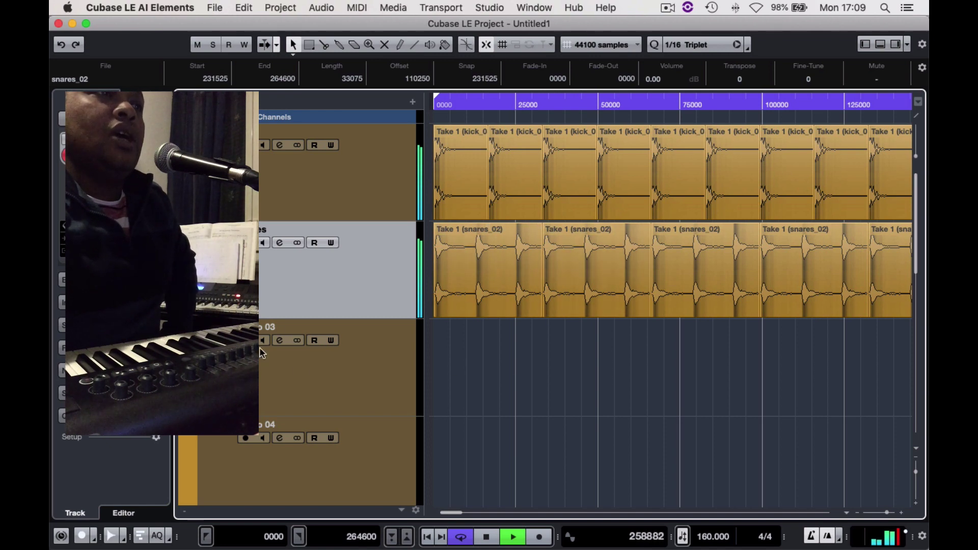
- Rename the Audio 03 track as "high hats"
click(272, 328)
double_click(275, 327)
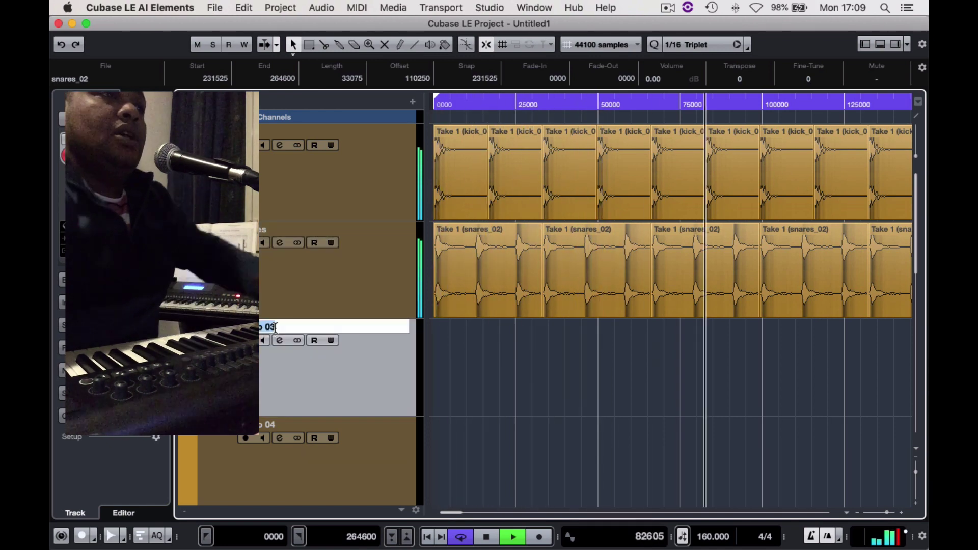
key(BackSpace)
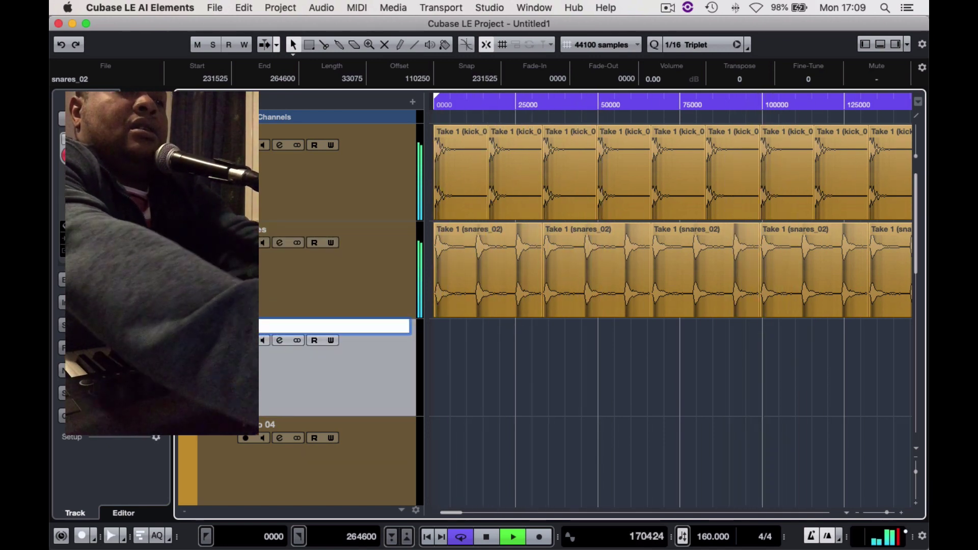
text(Crash)
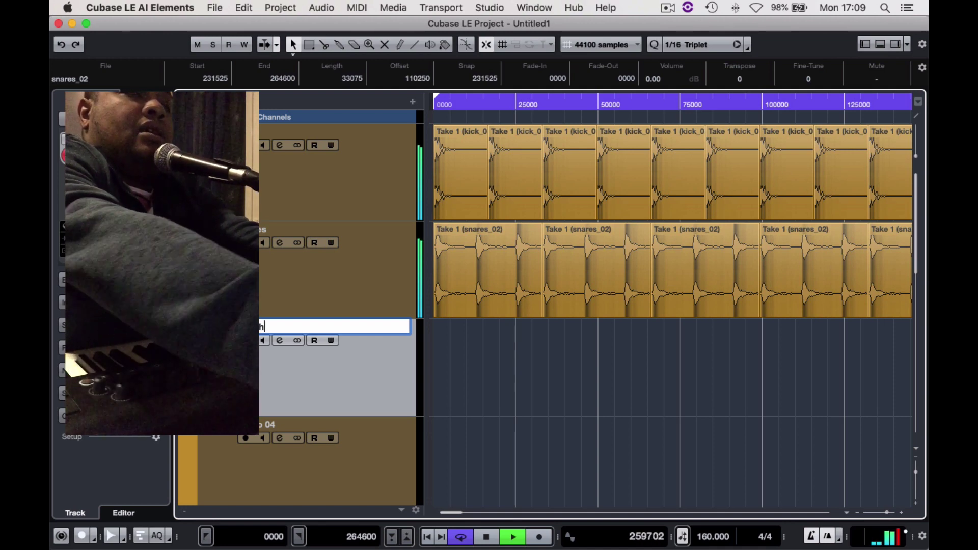
text(ats)
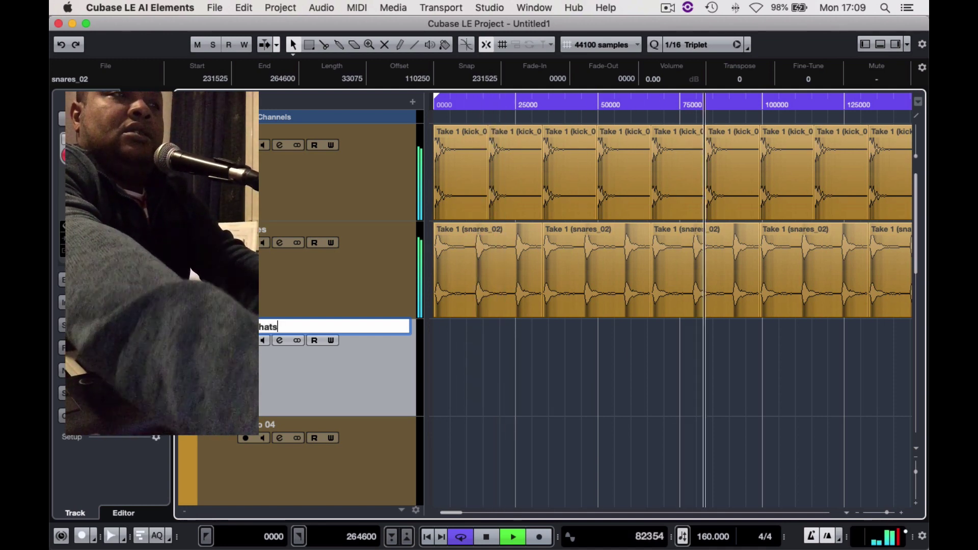
key(Return)
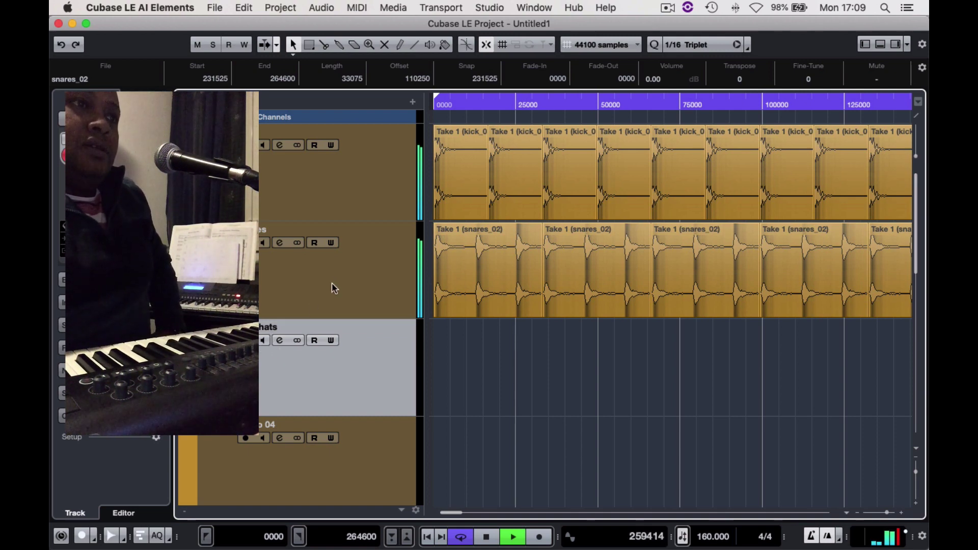
- Stop playback, enable monitoring on the high hats track and record a high-hat take over the loop
click(488, 538)
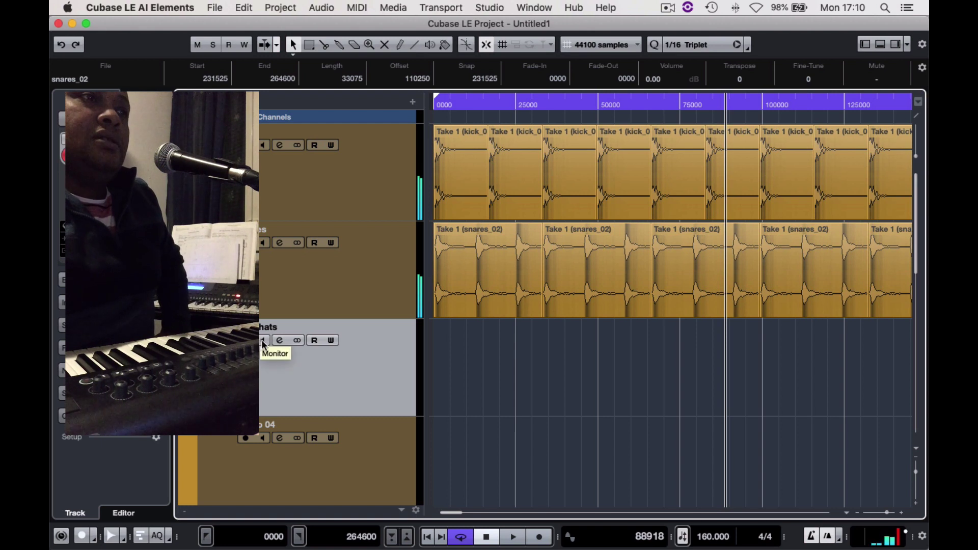
click(263, 342)
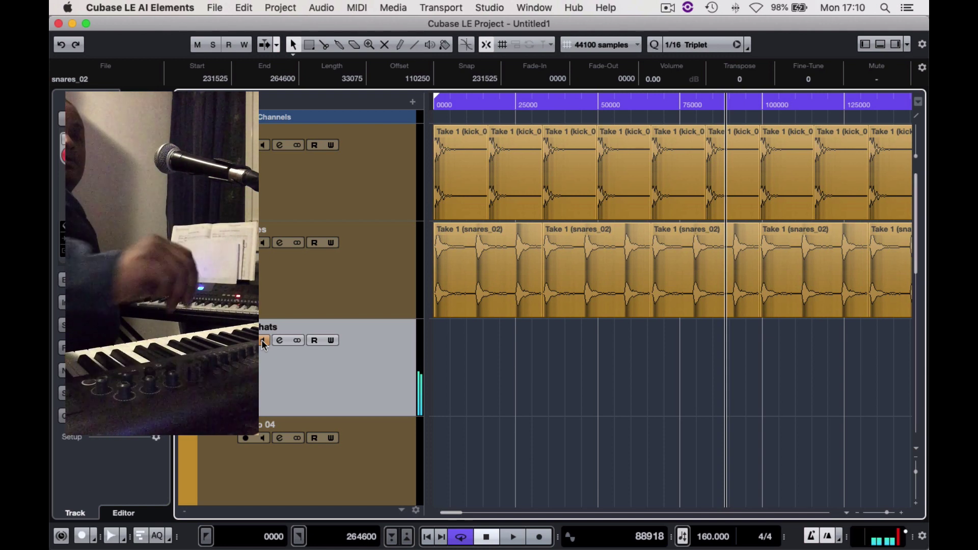
click(540, 538)
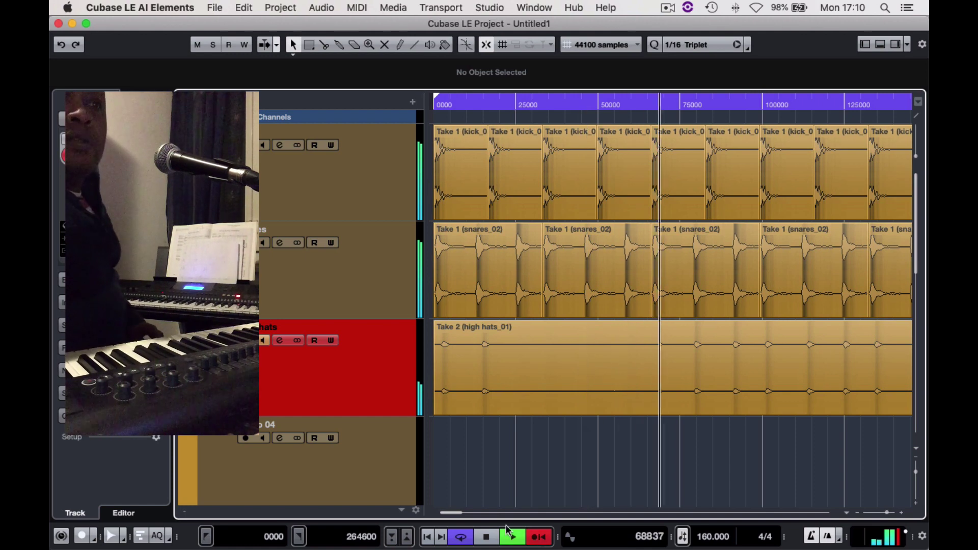
click(486, 537)
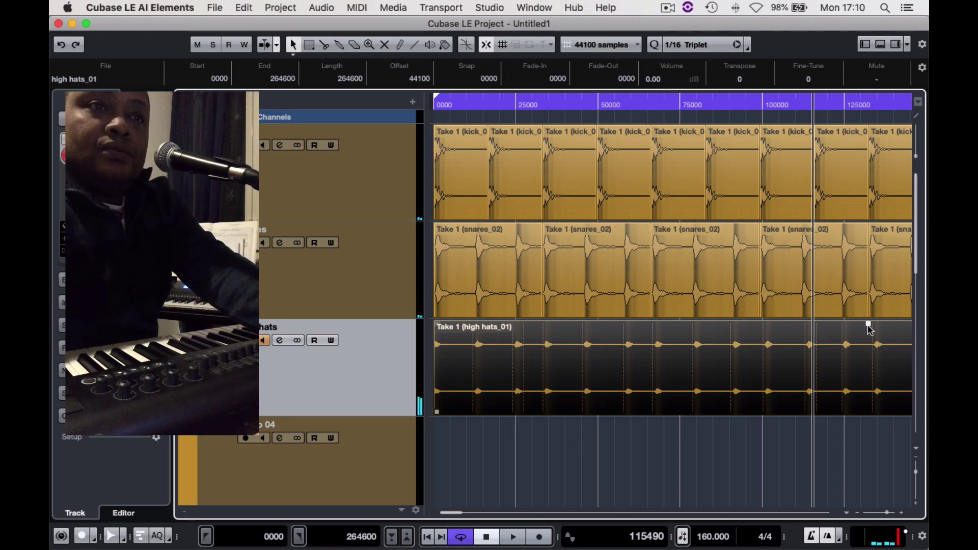
- Raise the recorded high hats event's volume to 9.22 dB and play the loop
drag(868, 324, 874, 145)
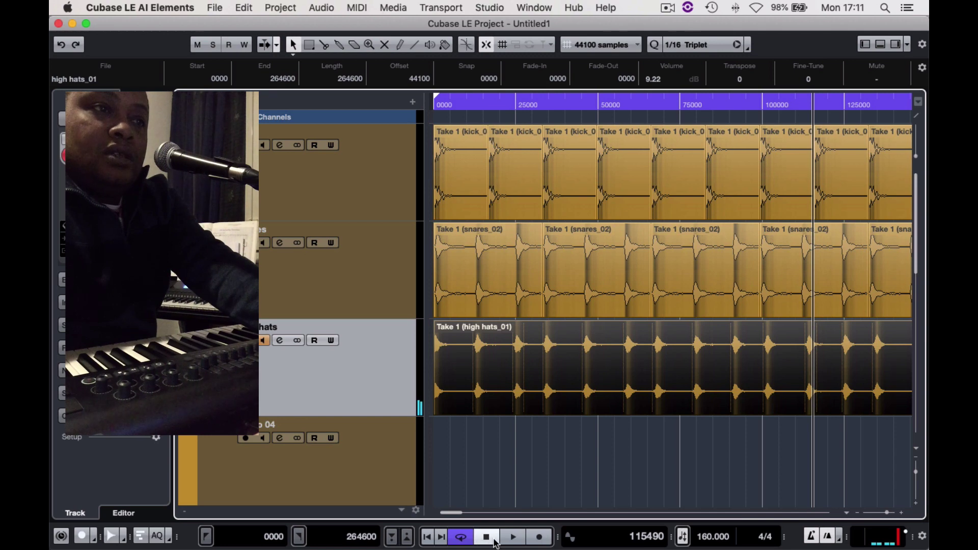
click(514, 537)
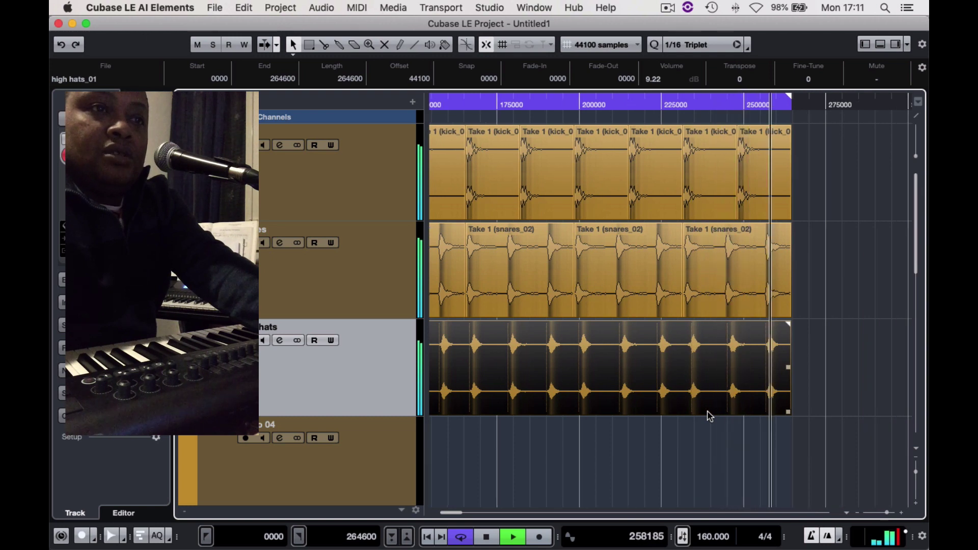
- Erase the recorded event from the high hats track with the Erase tool
right_click(579, 408)
click(594, 408)
right_click(616, 411)
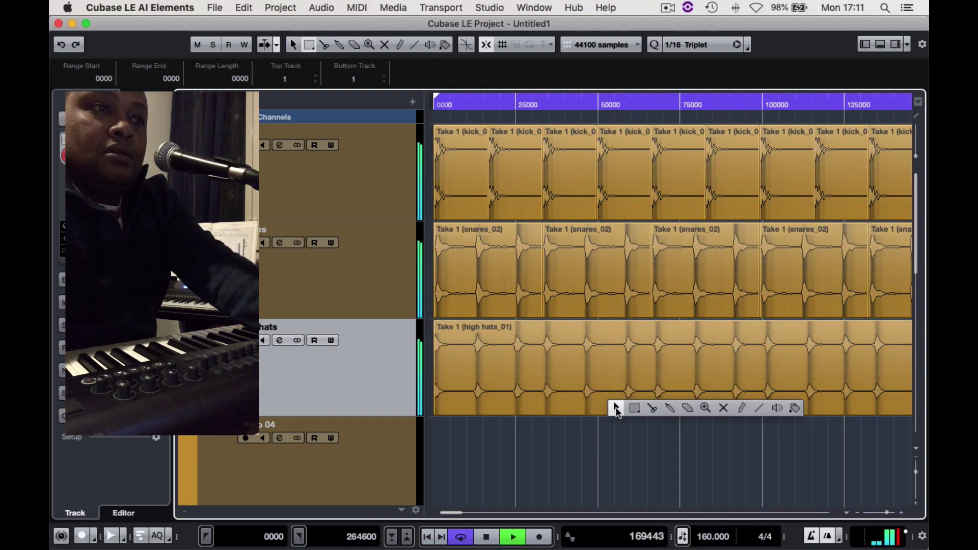
click(687, 408)
click(677, 411)
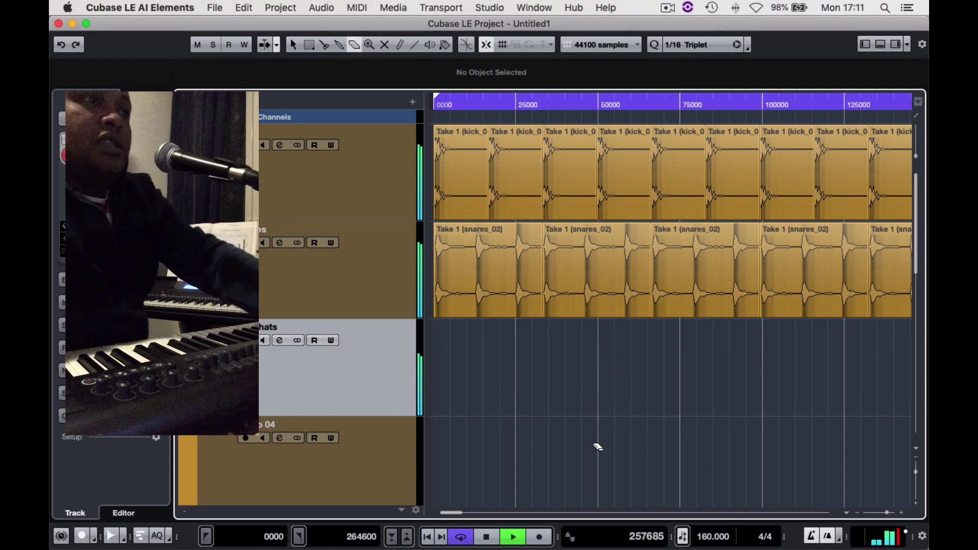
- Record a new high-hat take over the loop with monitoring enabled, discarding the first attempt and stopping after the second
click(263, 340)
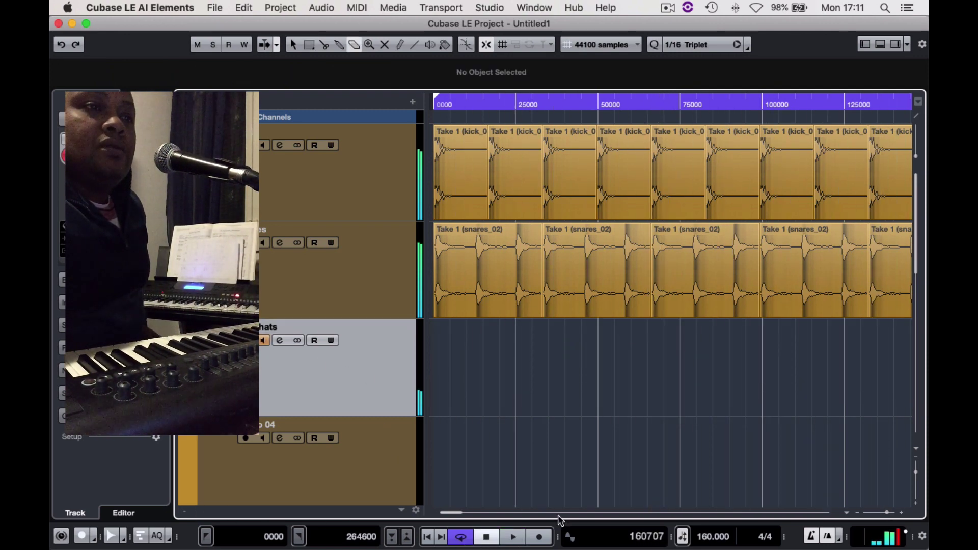
click(545, 542)
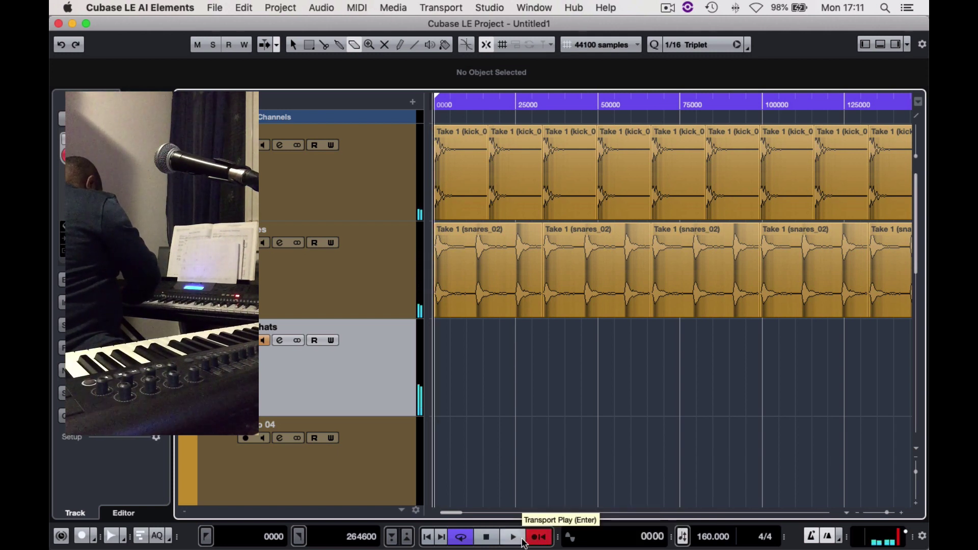
click(522, 539)
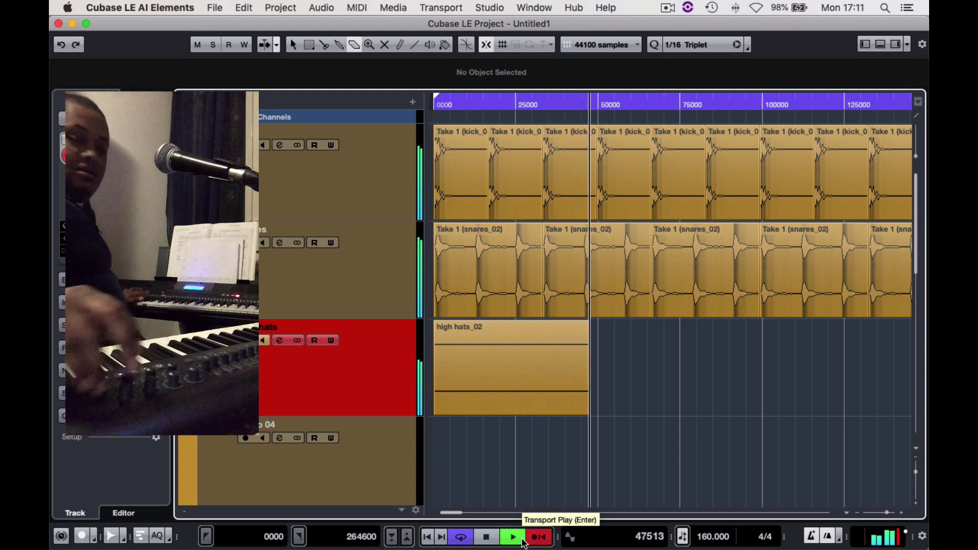
click(486, 537)
click(553, 403)
click(540, 538)
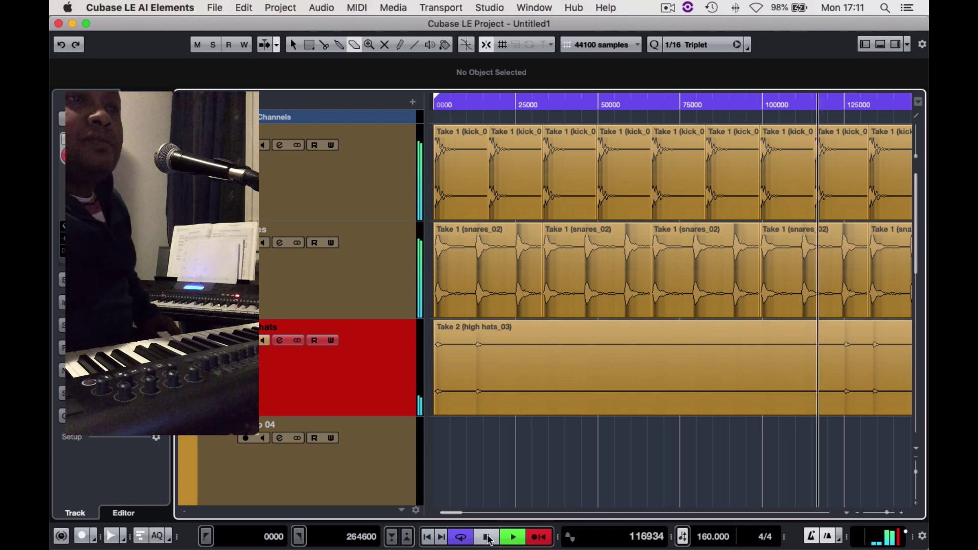
key(space)
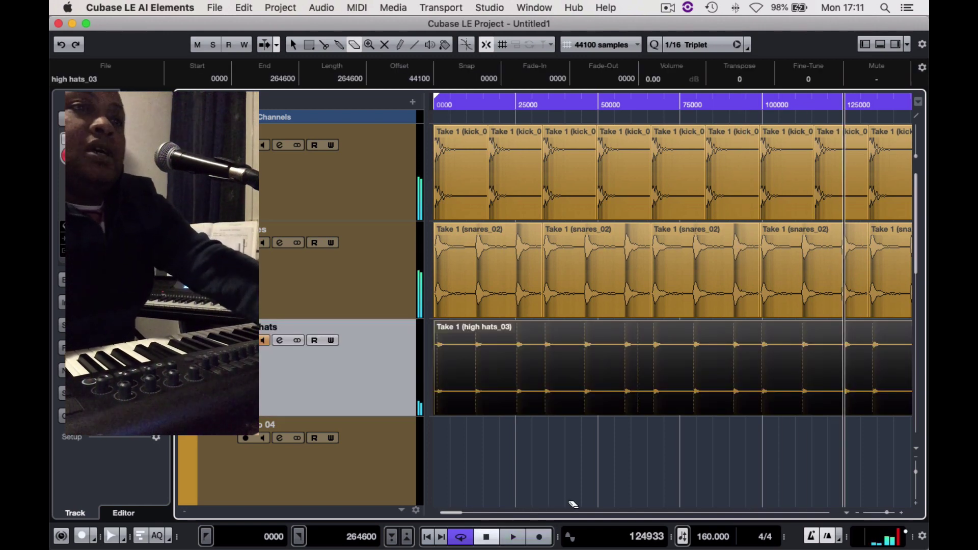
- Switch to the Object Selection tool and raise the new high hats event's volume to 10.04 dB
scroll(864, 343, right, 10)
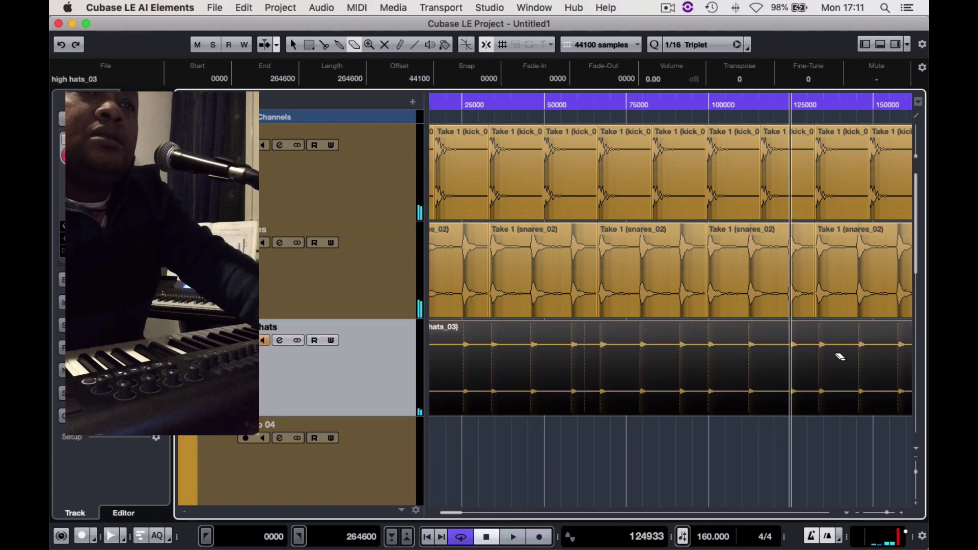
scroll(823, 351, left, 5)
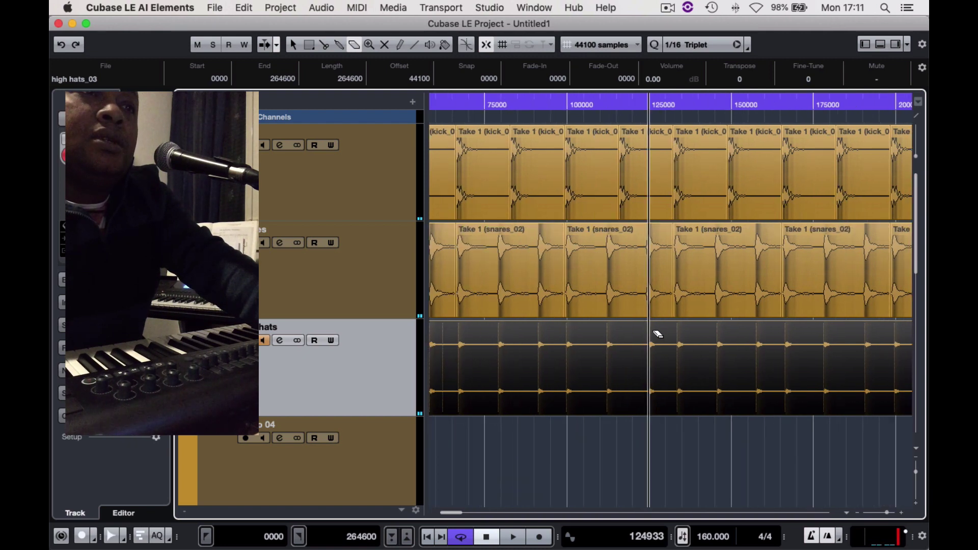
right_click(629, 442)
click(620, 440)
drag(671, 326, 697, 116)
scroll(694, 416, left, 5)
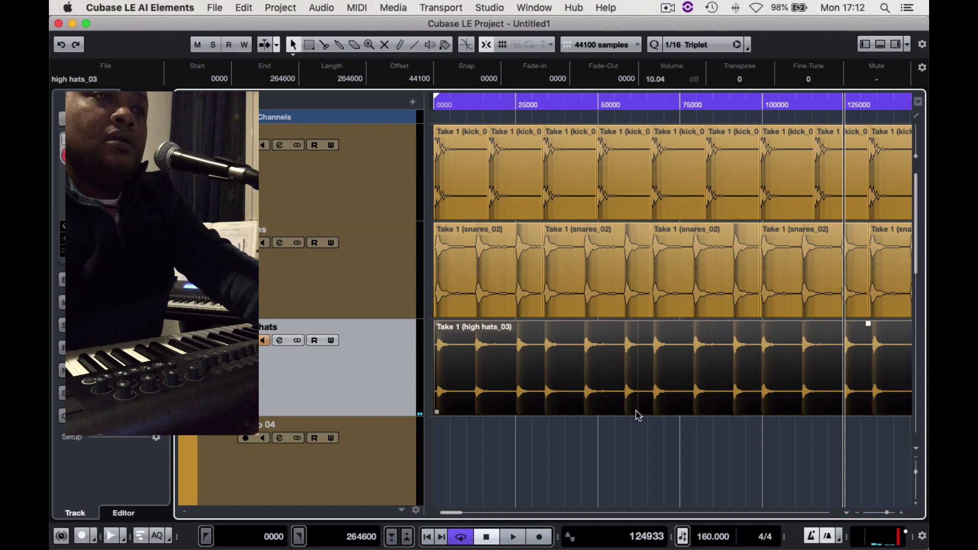
- Trim the start of the high hats event to sample position 88200
scroll(638, 415, right, 5)
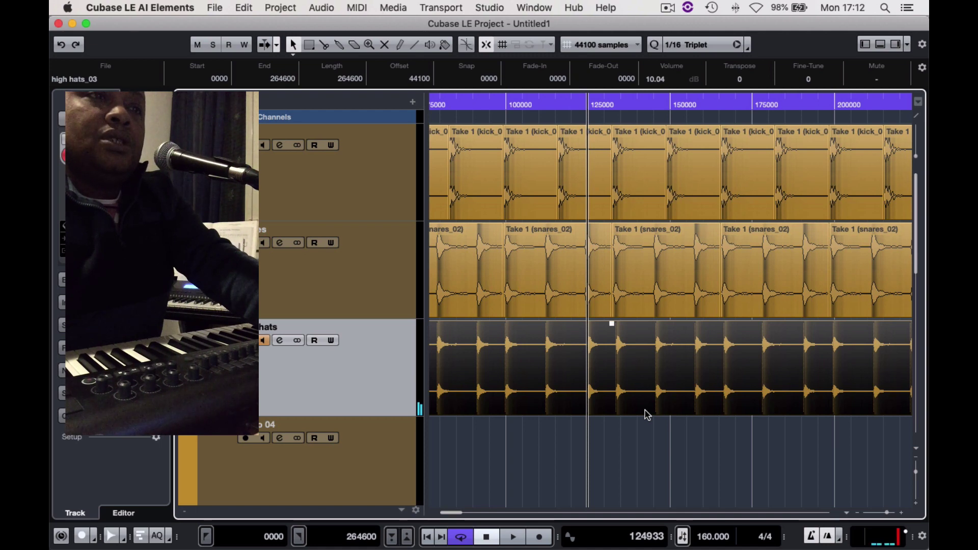
scroll(647, 415, right, 2)
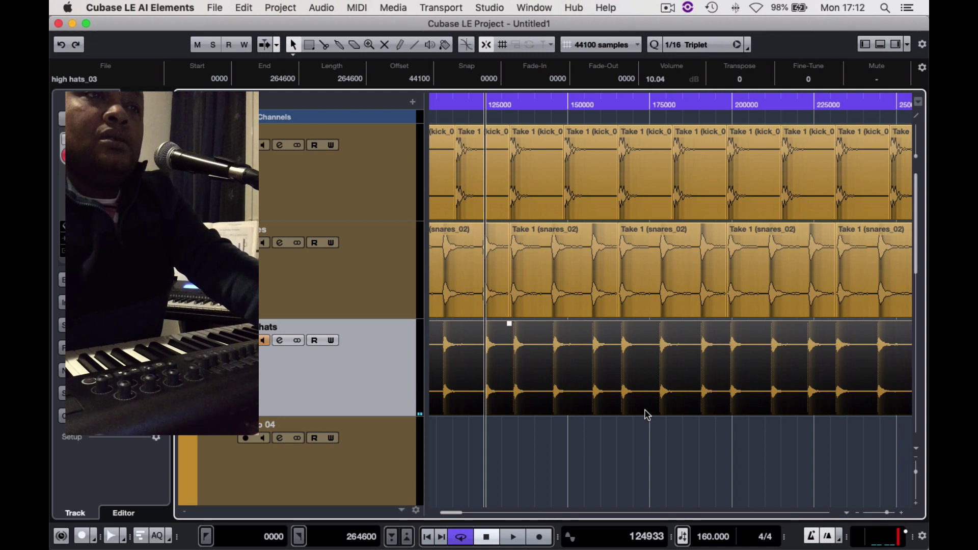
scroll(611, 413, left, 6)
drag(437, 412, 563, 409)
drag(637, 410, 673, 409)
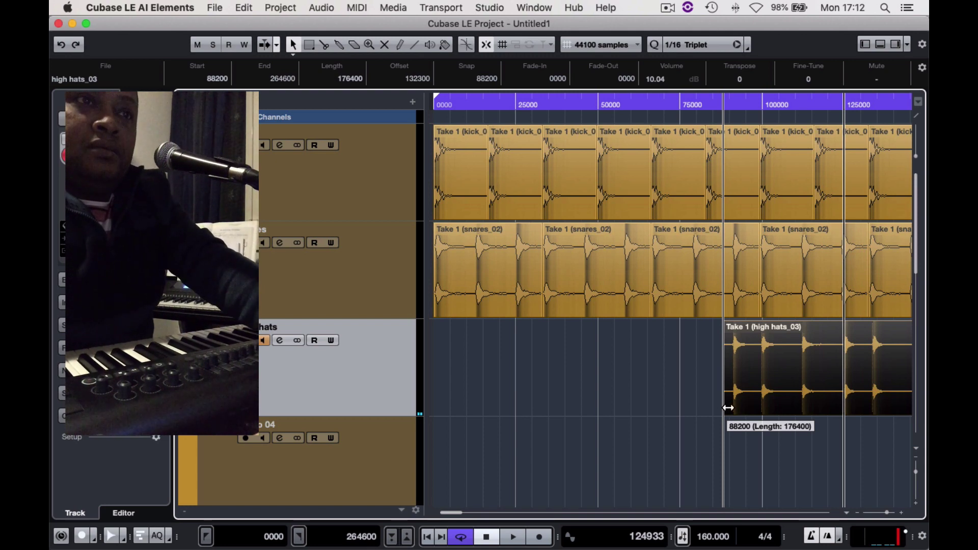
drag(795, 397, 726, 411)
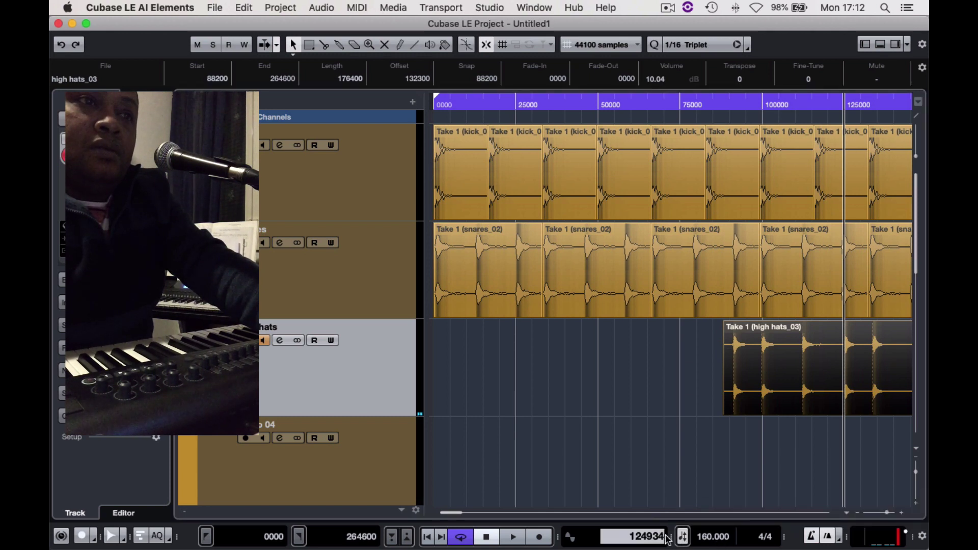
- Switch the time display to Bars+Beats and trim the high hats event's start to 2.3.1.0
click(579, 538)
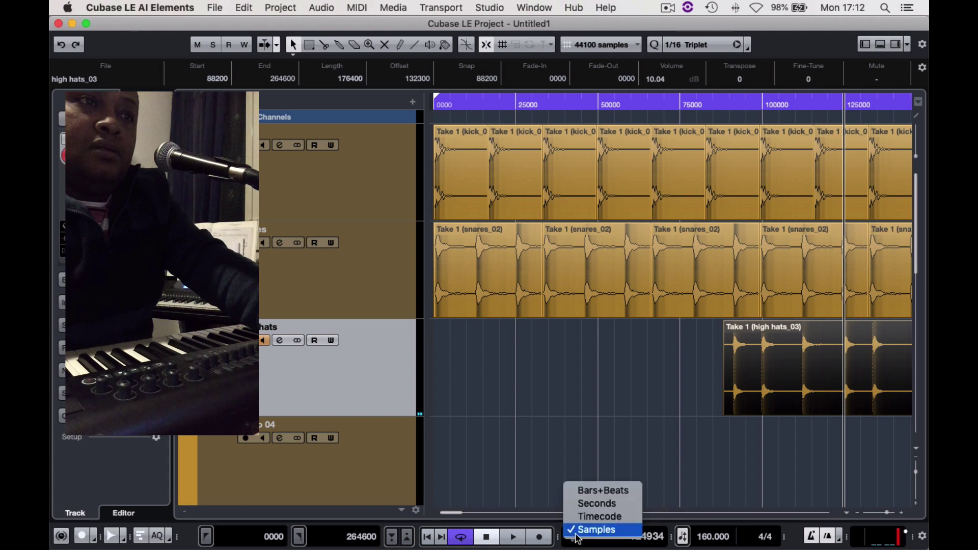
click(603, 492)
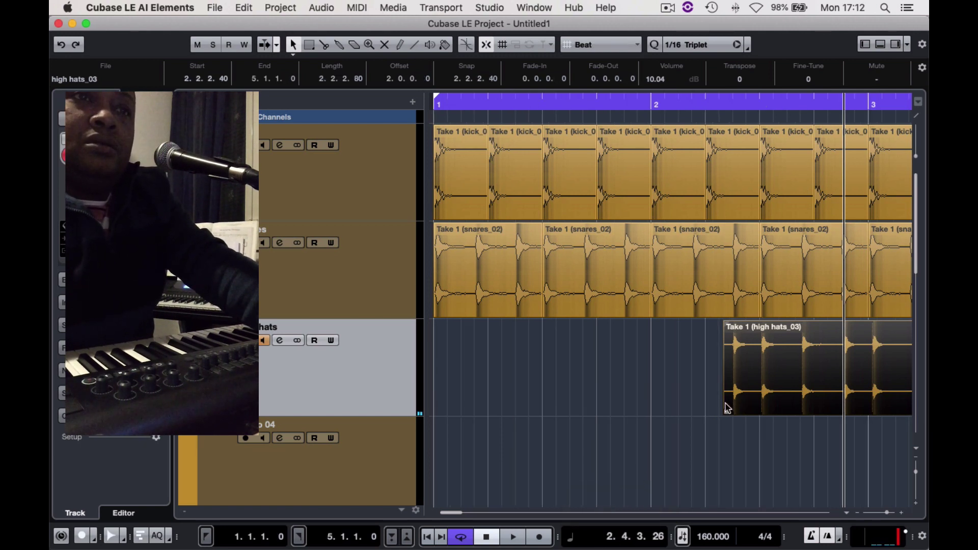
drag(728, 412, 739, 412)
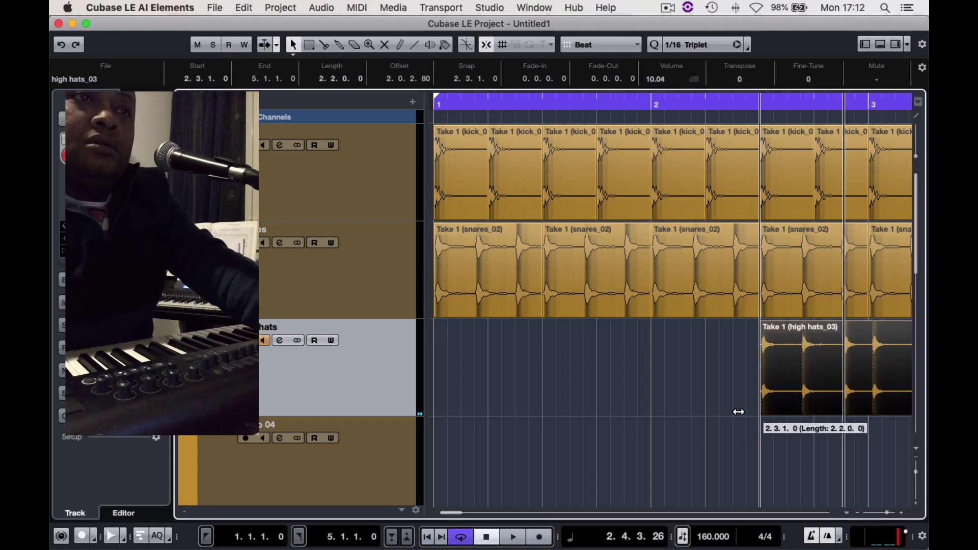
- Trim the end of the high hats event to 3.1.1.0, leaving a two-beat segment
scroll(798, 408, right, 2)
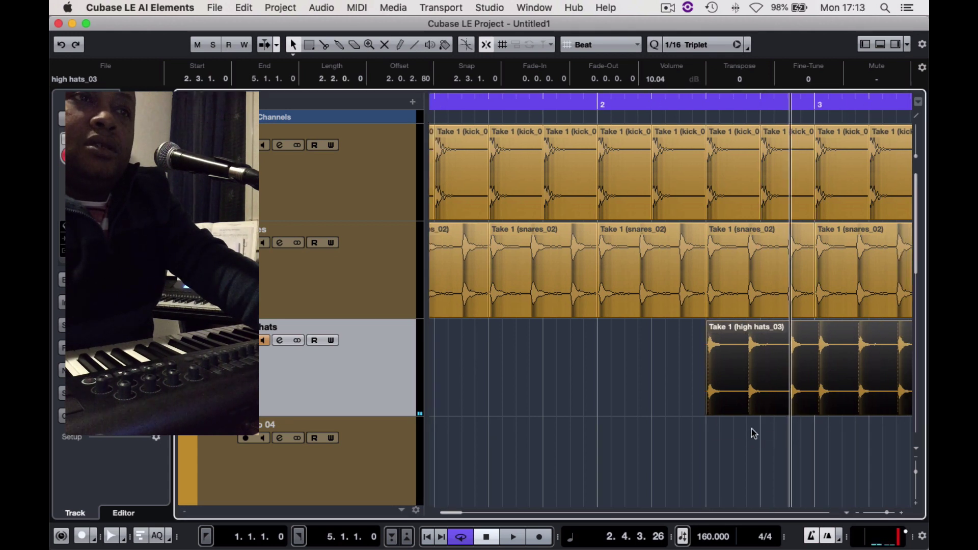
scroll(798, 424, right, 10)
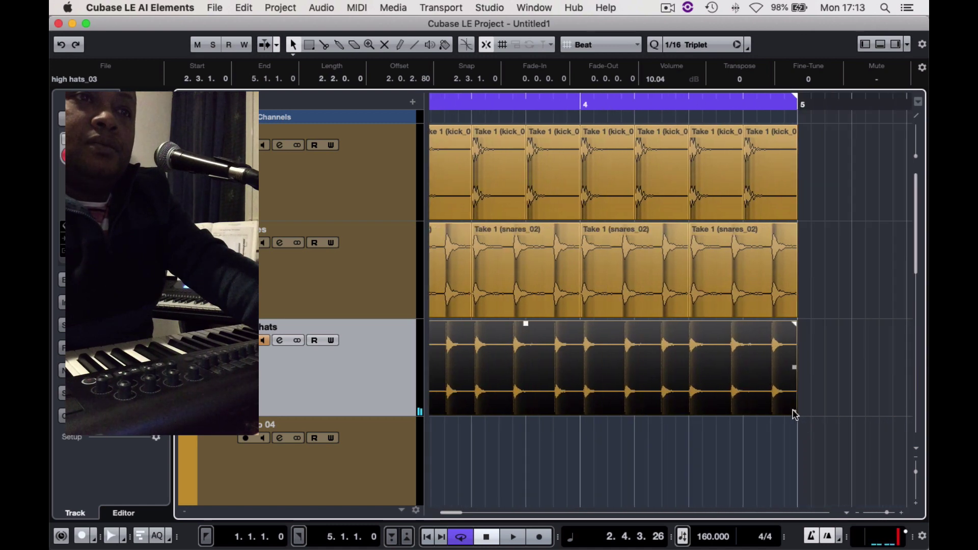
drag(795, 416, 432, 450)
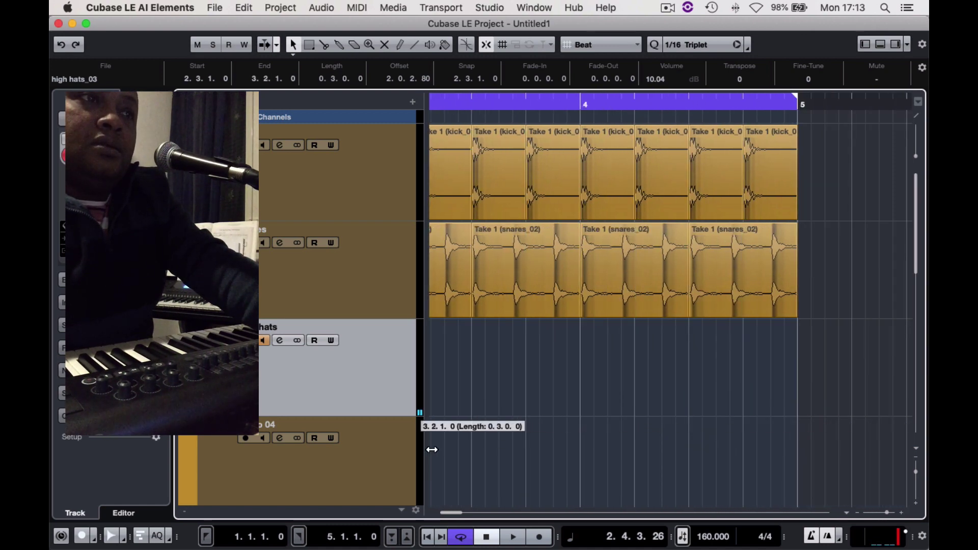
scroll(490, 439, left, 10)
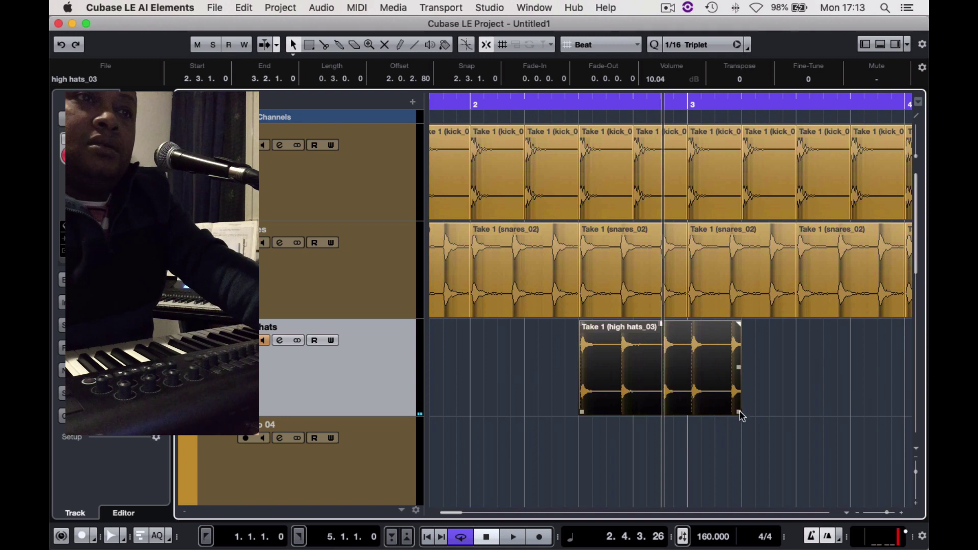
drag(740, 411, 701, 415)
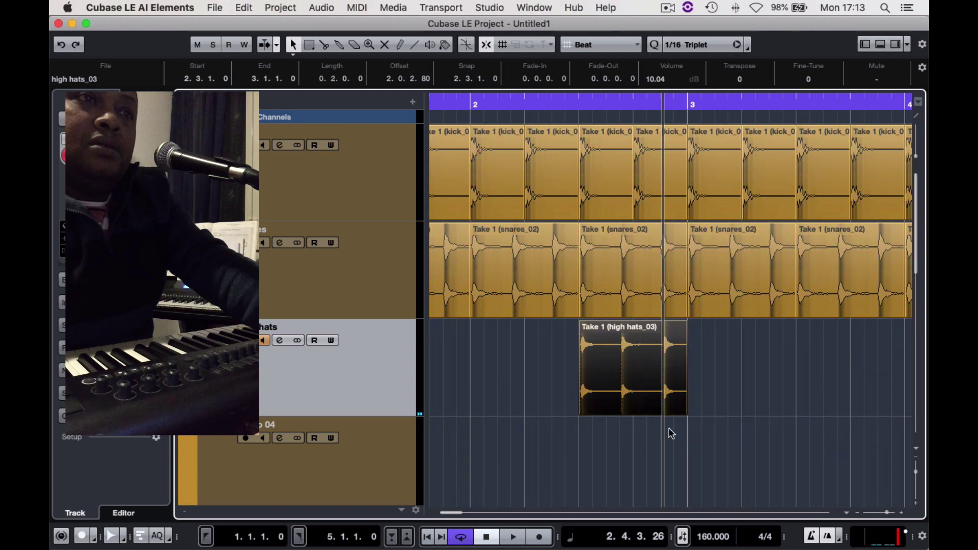
- Move the high hats event to 1.1.1.0 and repeat it up to bar 5, briefly soloing the track to check it
drag(627, 391, 437, 398)
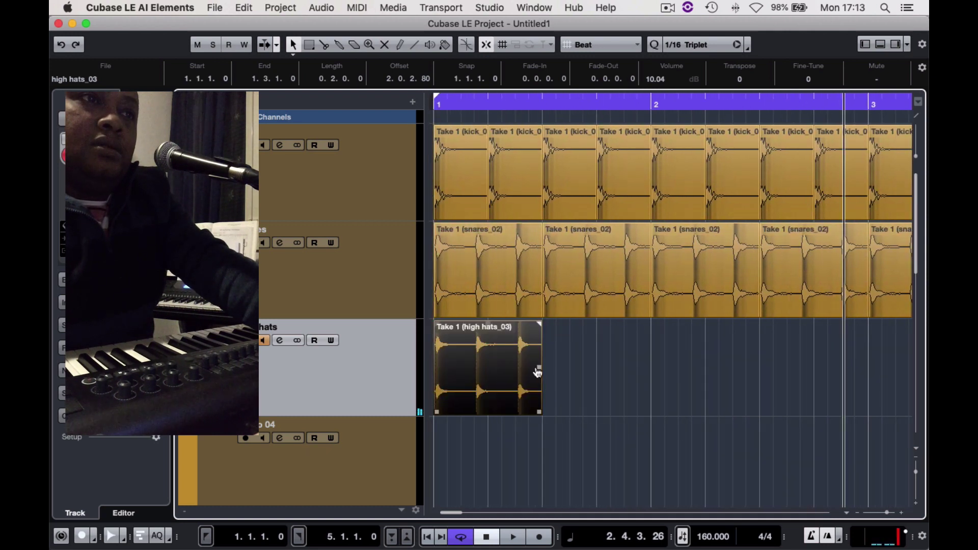
drag(541, 371, 800, 385)
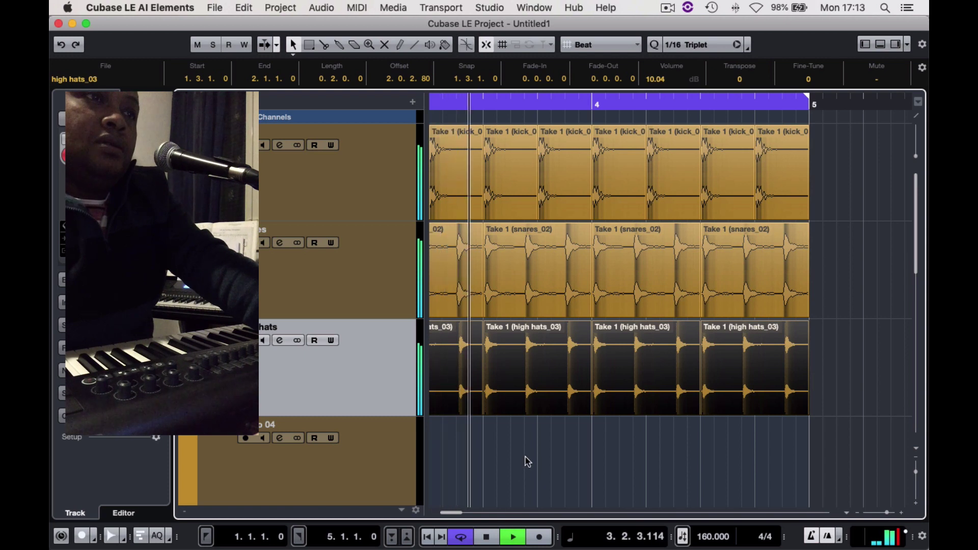
click(229, 341)
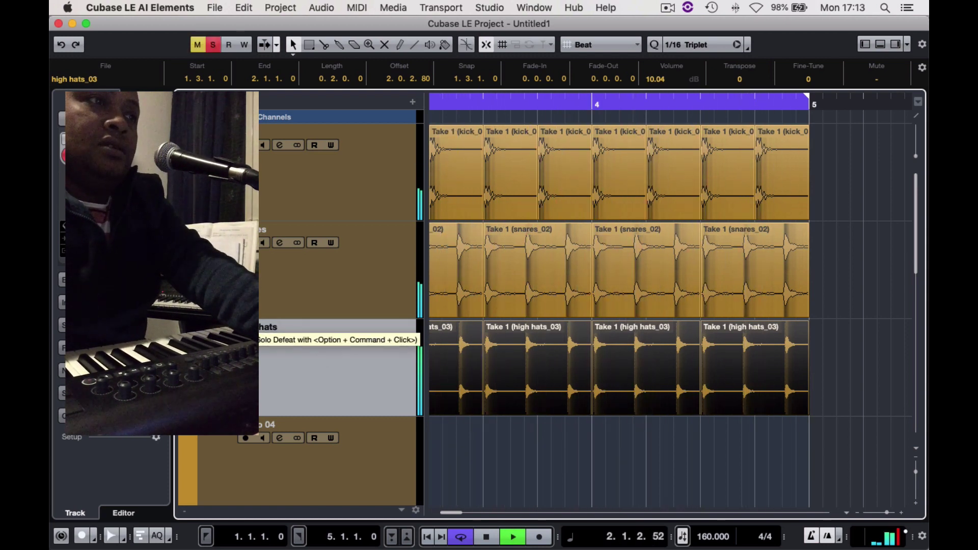
click(228, 340)
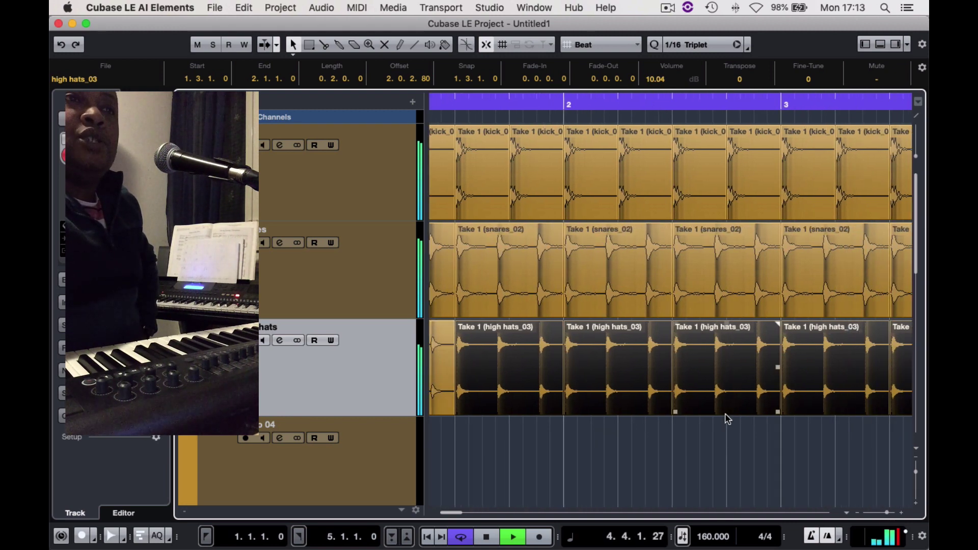
- Rename the Audio 04 track as toms
click(290, 423)
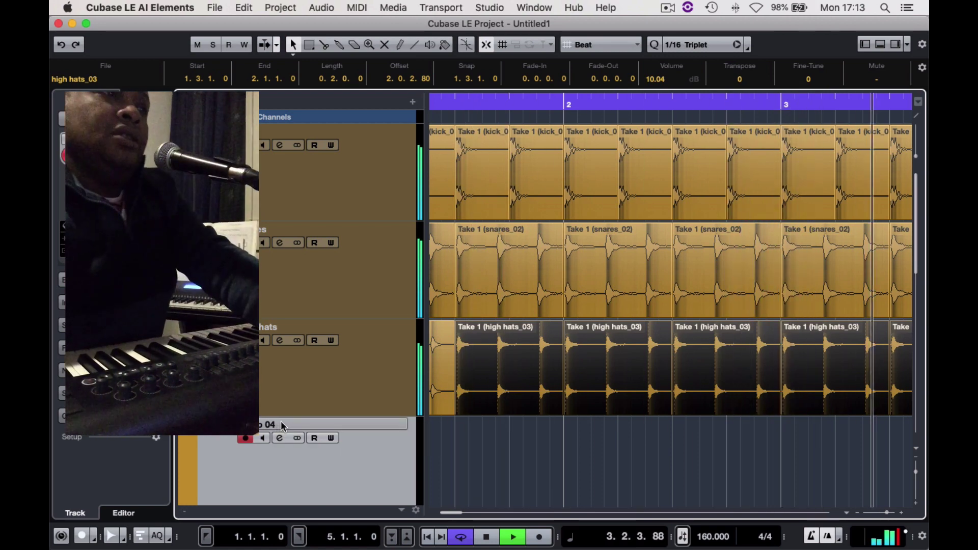
double_click(271, 426)
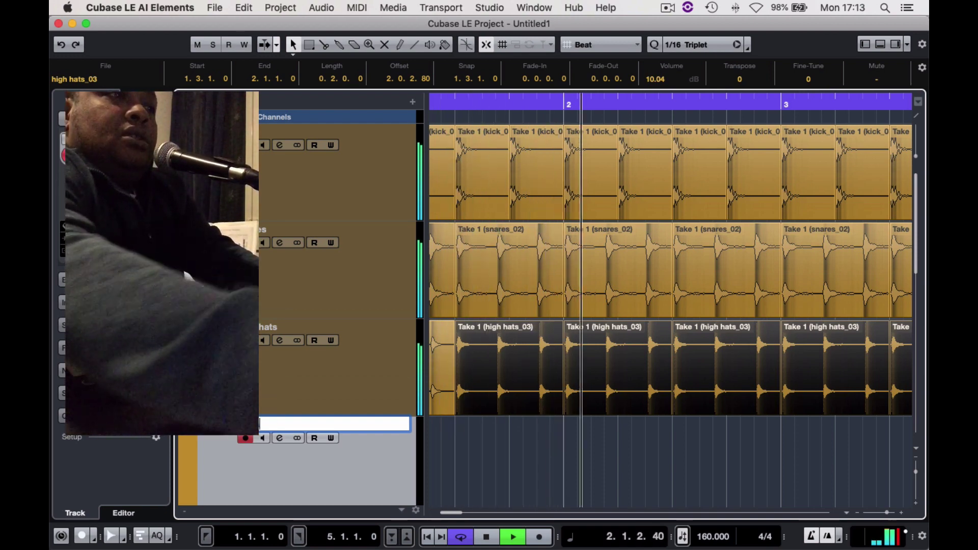
key(Return)
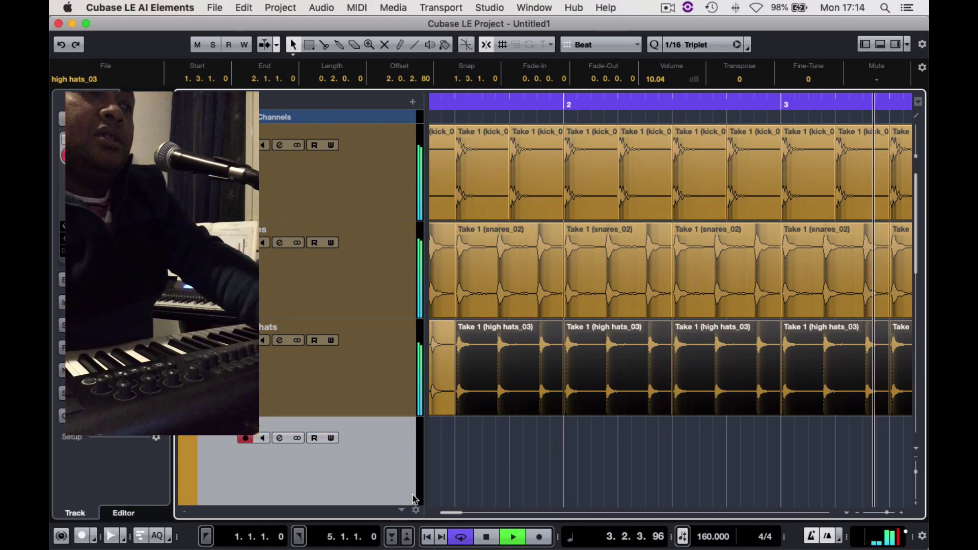
- Stop playback and record a looped tom performance from bar 1 onto the toms track
scroll(484, 455, left, 3)
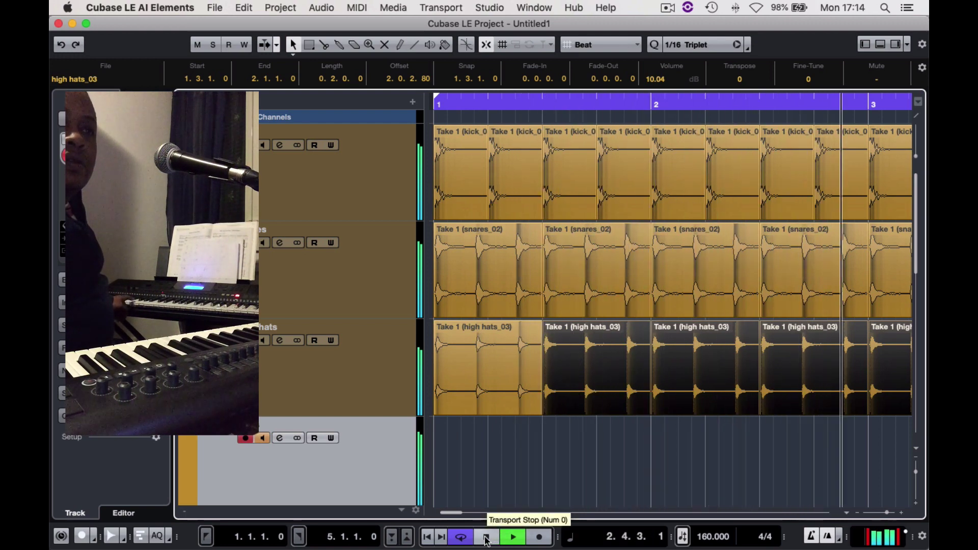
click(487, 539)
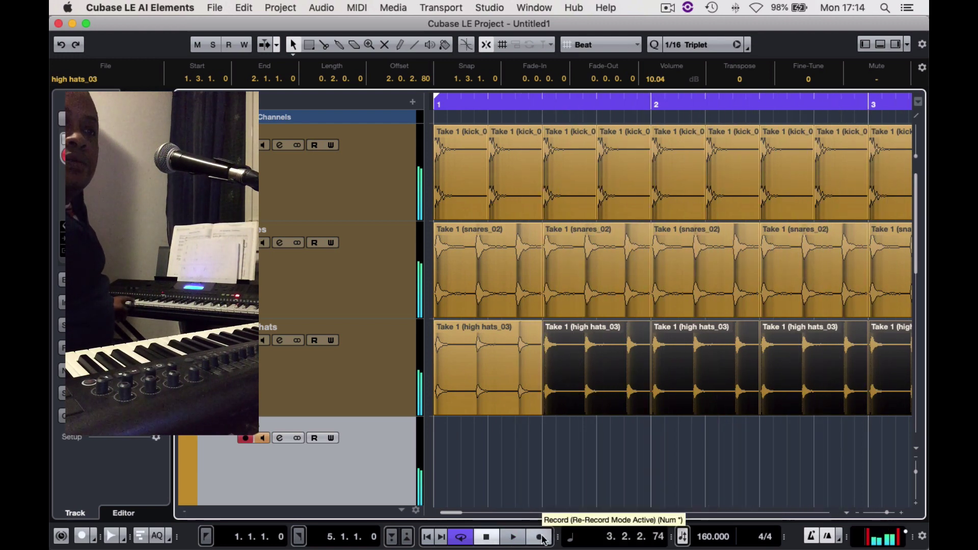
click(541, 539)
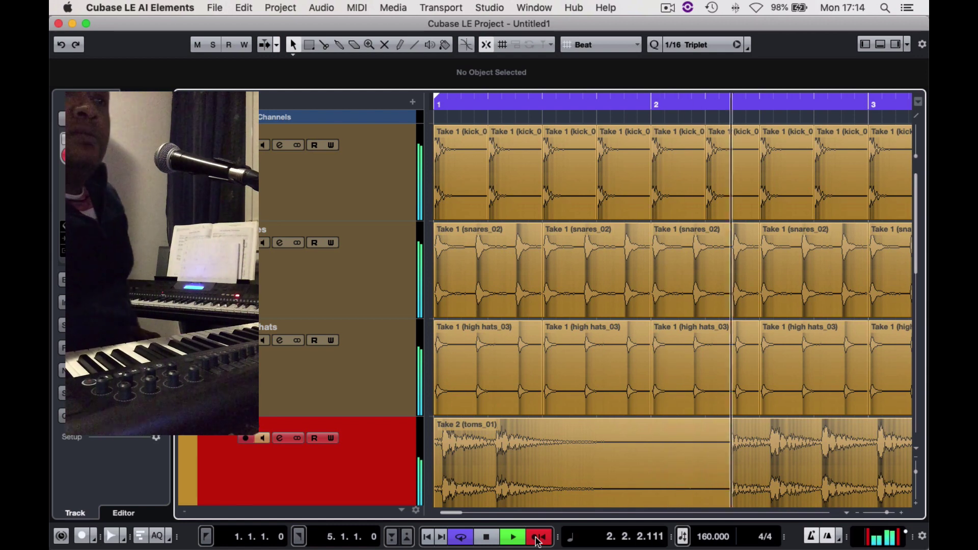
key(space)
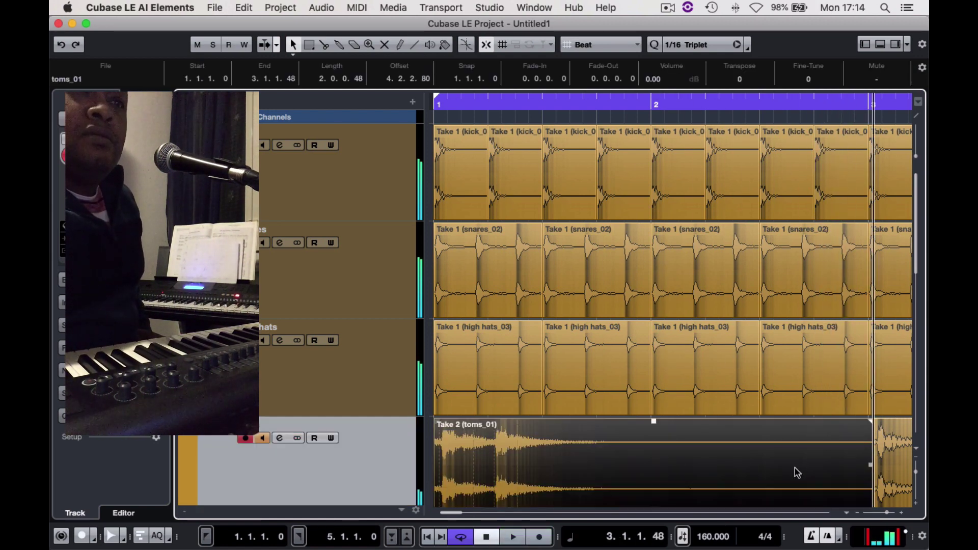
- Erase the partial Take 2 event from the toms track to uncover Take 1
scroll(784, 492, down, 10)
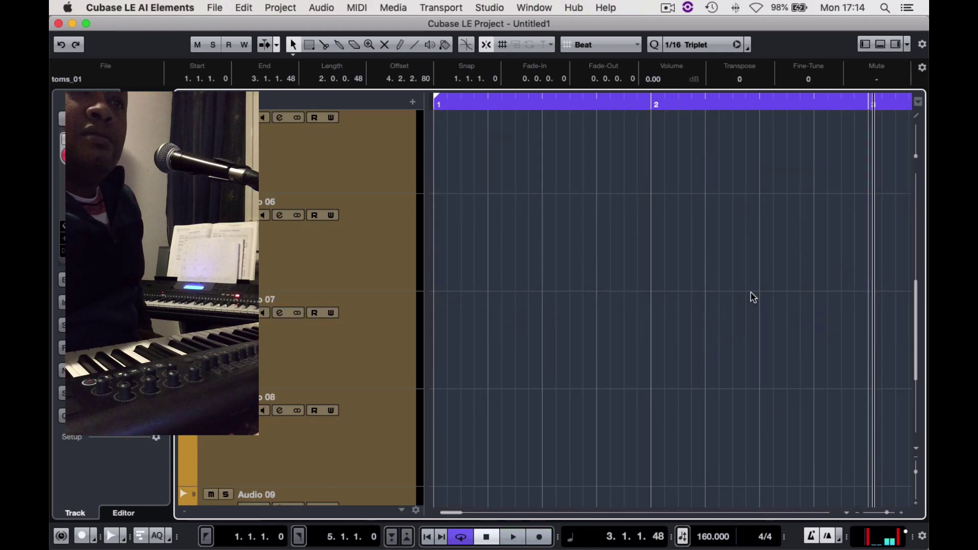
scroll(751, 297, up, 10)
scroll(750, 362, down, 3)
right_click(739, 372)
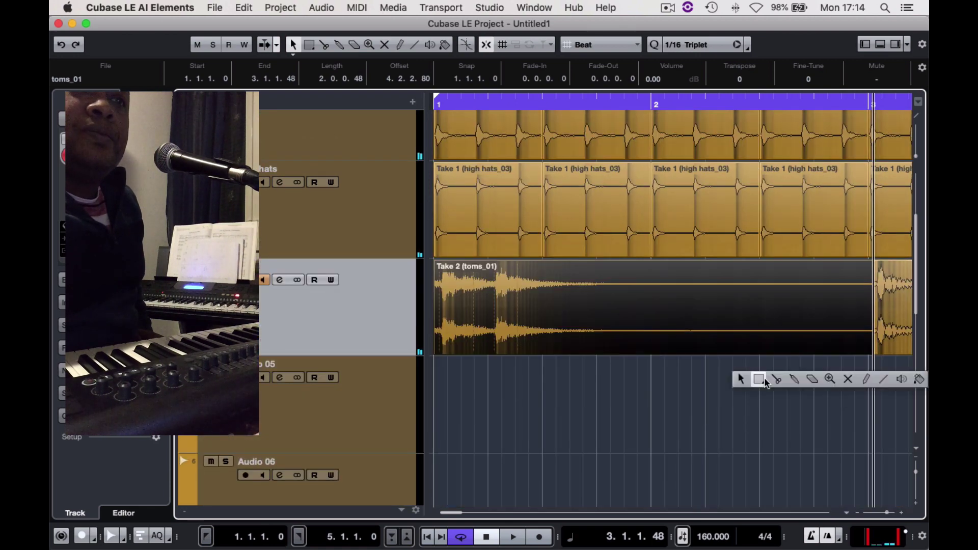
click(813, 378)
click(784, 343)
scroll(699, 398, right, 3)
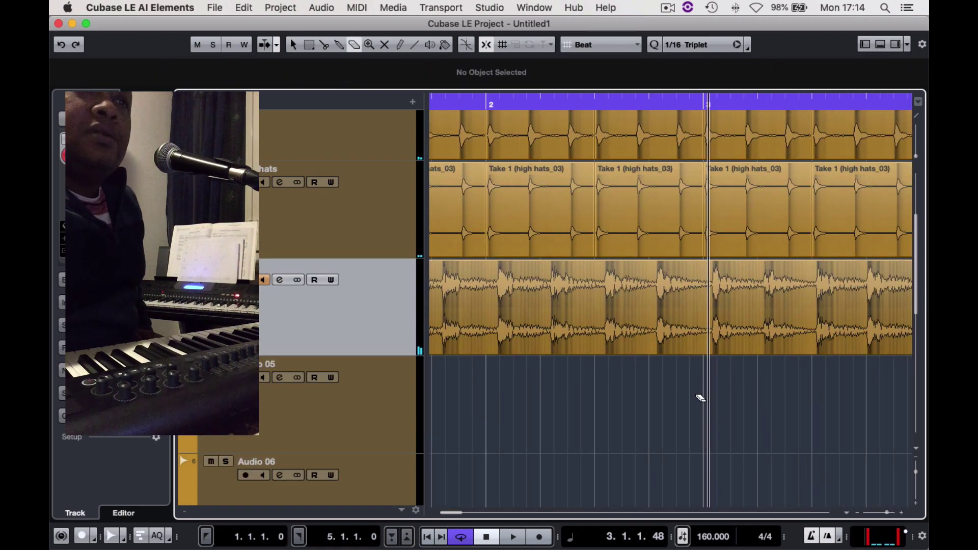
scroll(700, 399, left, 3)
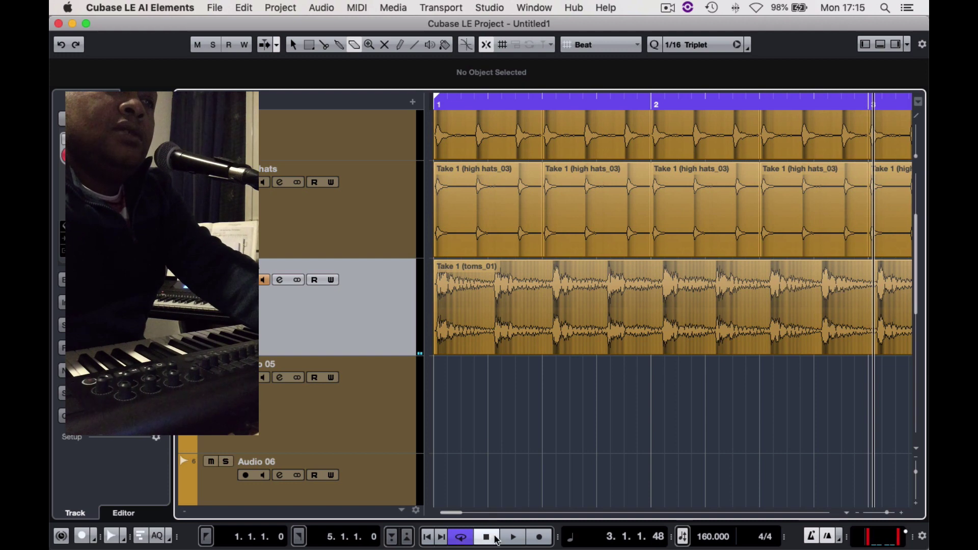
- Play back the loop with the recorded toms take and raise the system volume
click(512, 537)
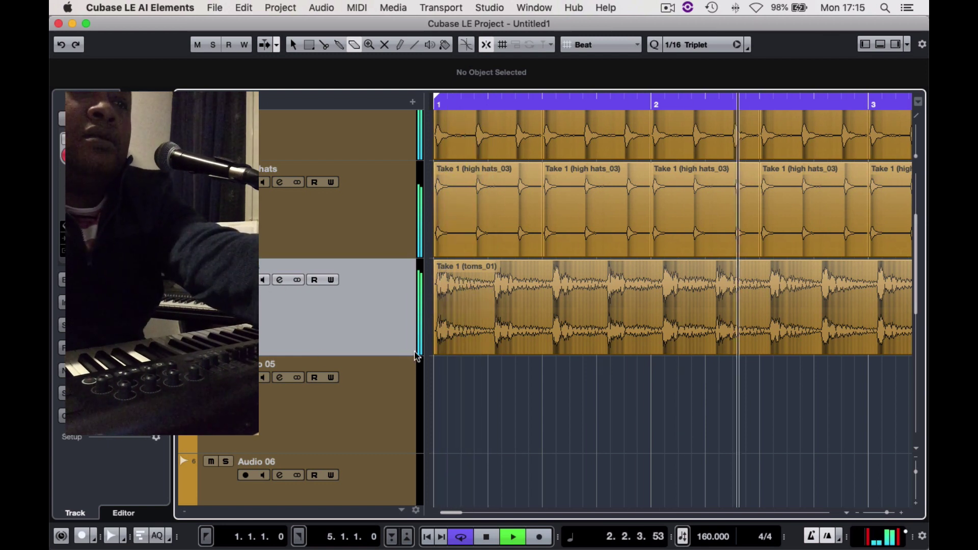
key(XF86AudioRaiseVolume)
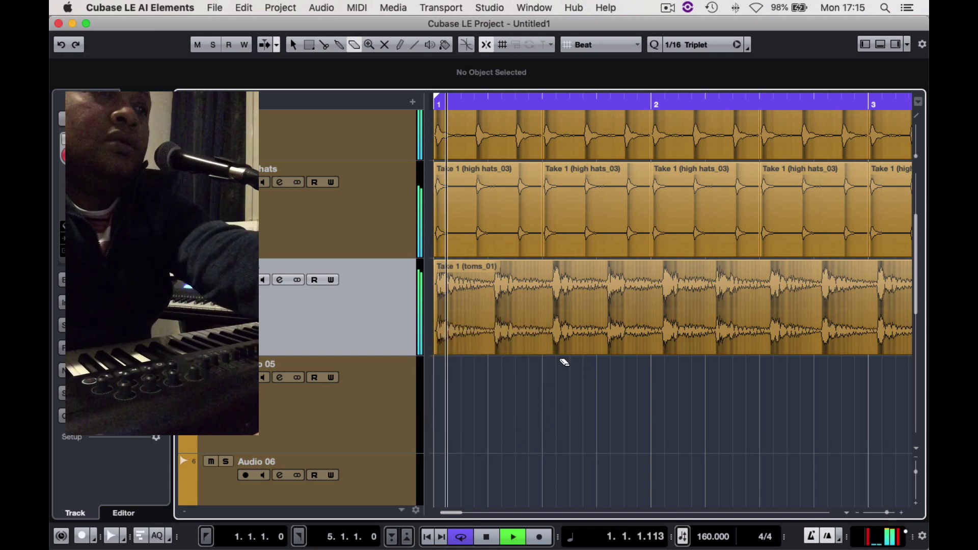
key(XF86AudioRaiseVolume)
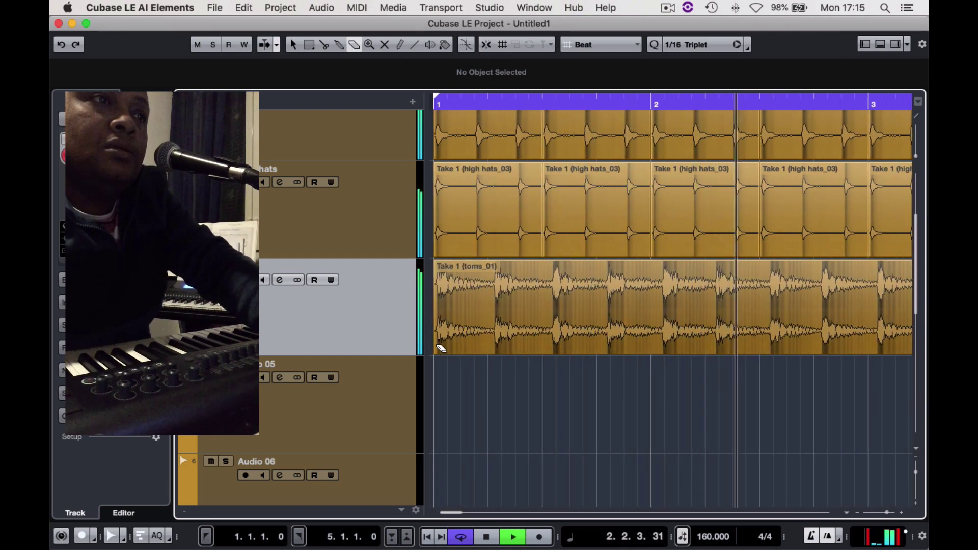
- Trim the toms event to start at 4.1.1.4 with a length of 0.0.3.115 and move it to 1.1.1.0
right_click(442, 361)
click(441, 365)
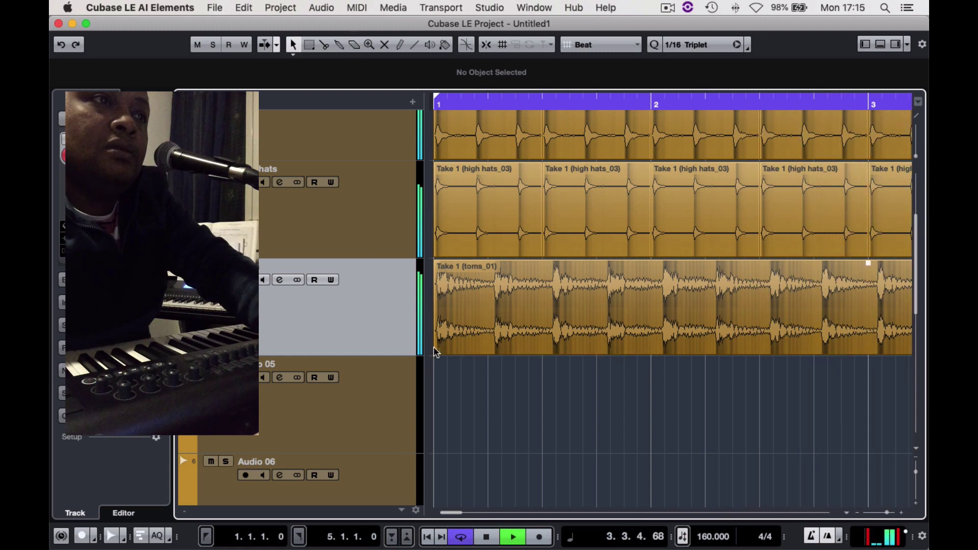
drag(435, 350, 586, 405)
drag(799, 352, 640, 363)
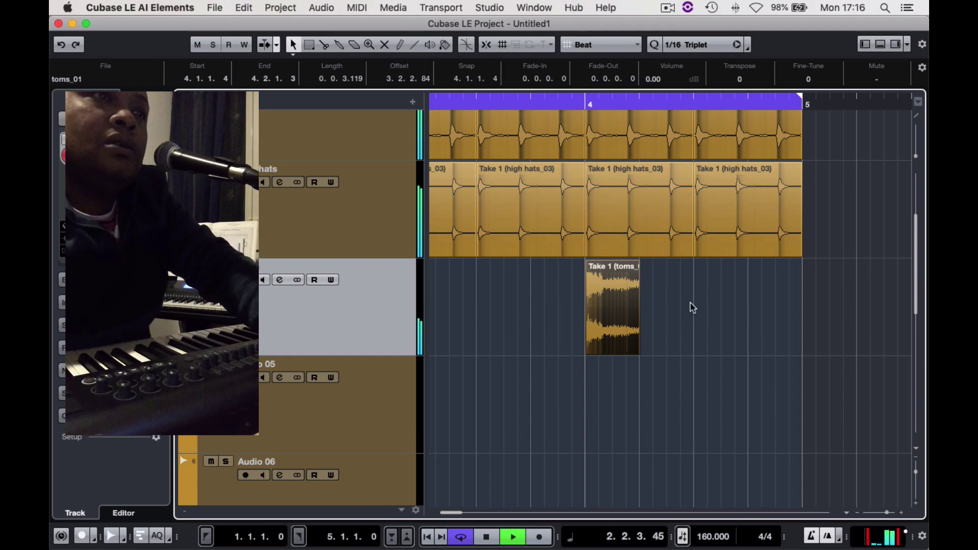
drag(637, 353, 631, 352)
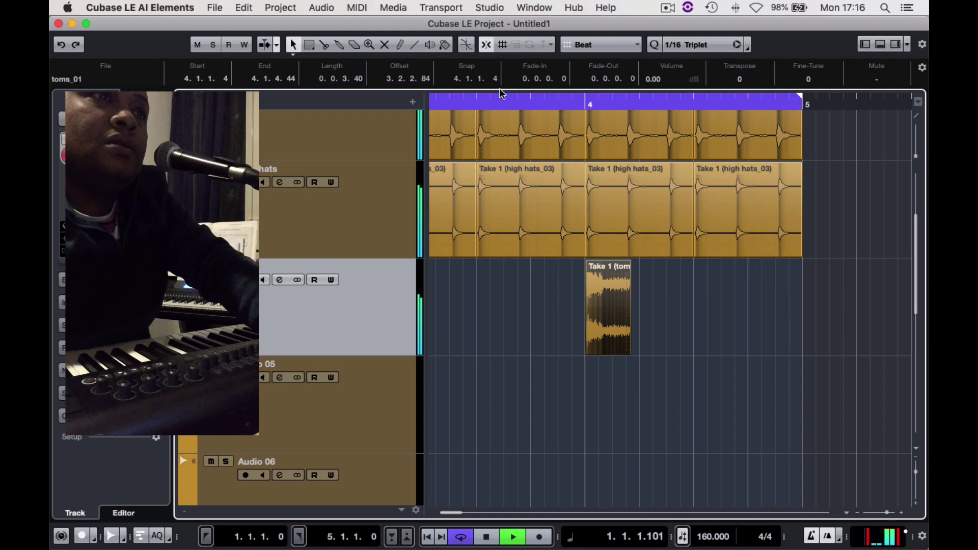
drag(628, 351, 442, 344)
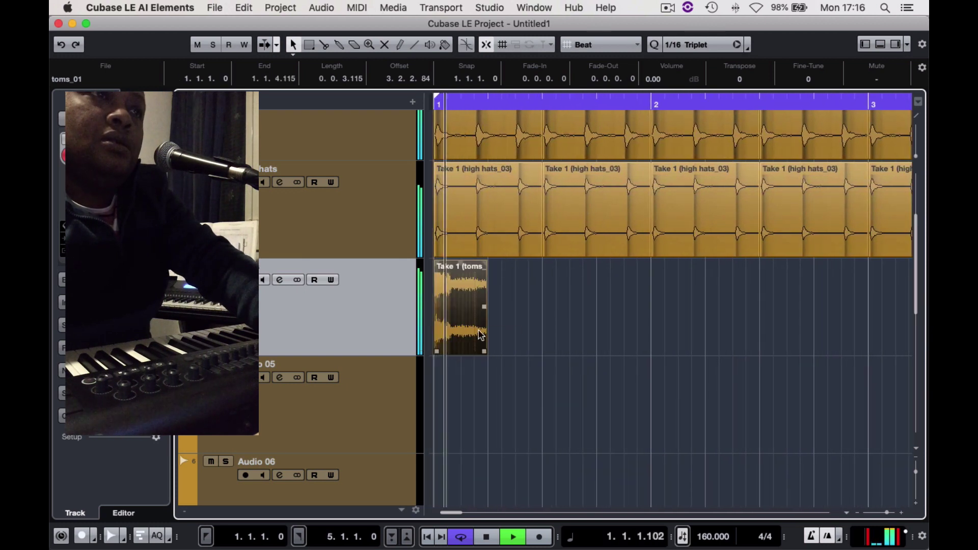
- Try to fill the toms track up to bar 5 with repeats of the trimmed event
drag(484, 308, 800, 353)
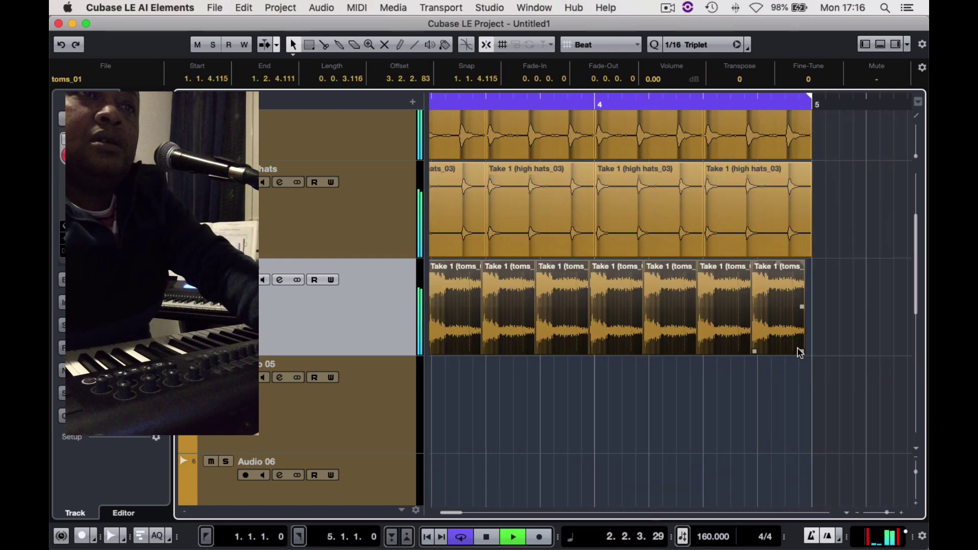
scroll(765, 359, left, 10)
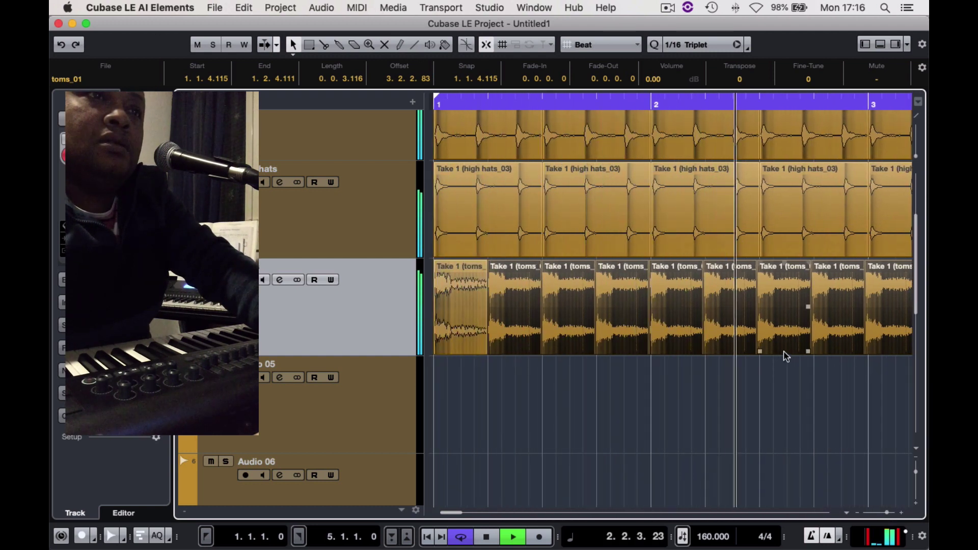
scroll(784, 357, right, 3)
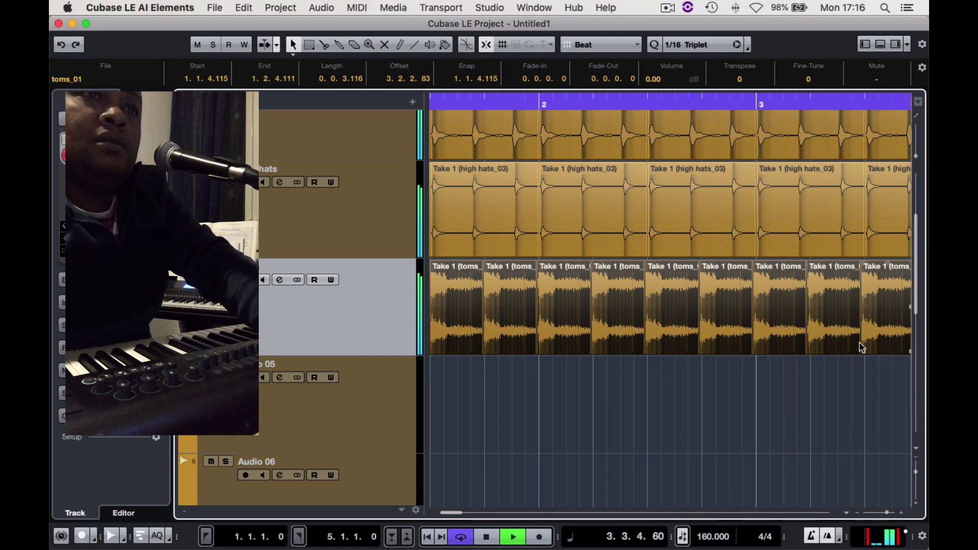
- Erase the repeated toms events, keeping only the first one at bar 1
right_click(817, 392)
click(813, 388)
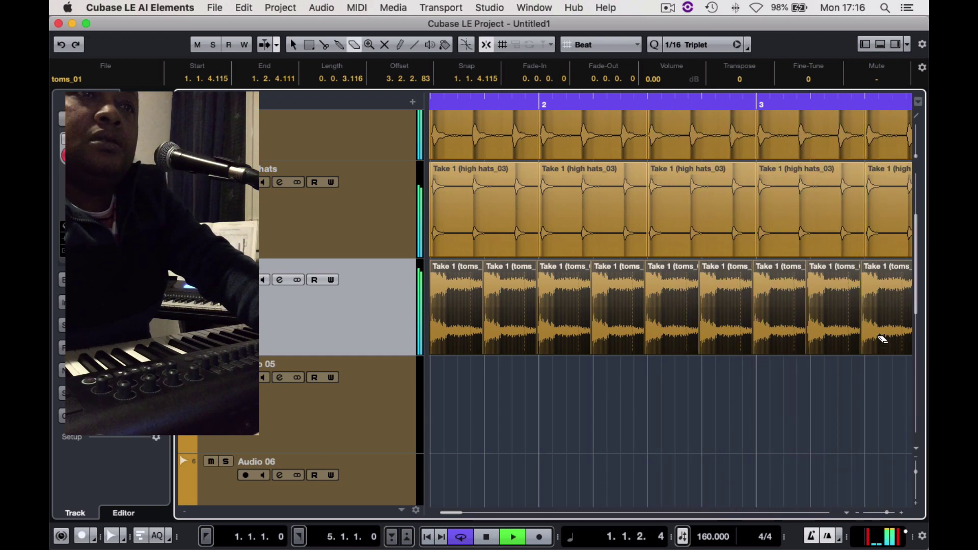
click(880, 339)
scroll(806, 345, left, 3)
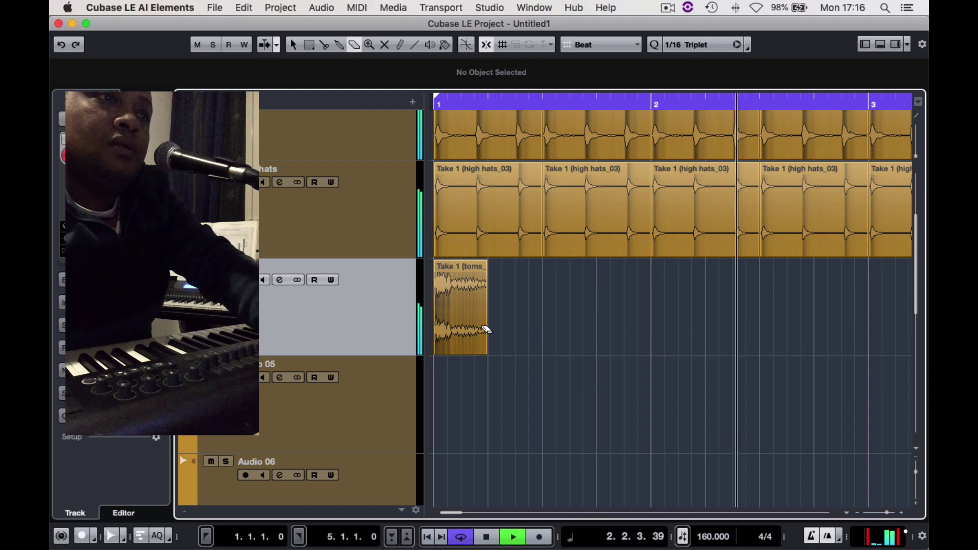
- Extend the toms event's end to 1.2.1.0 so it spans one full beat, and repeat it up to bar 5
right_click(506, 347)
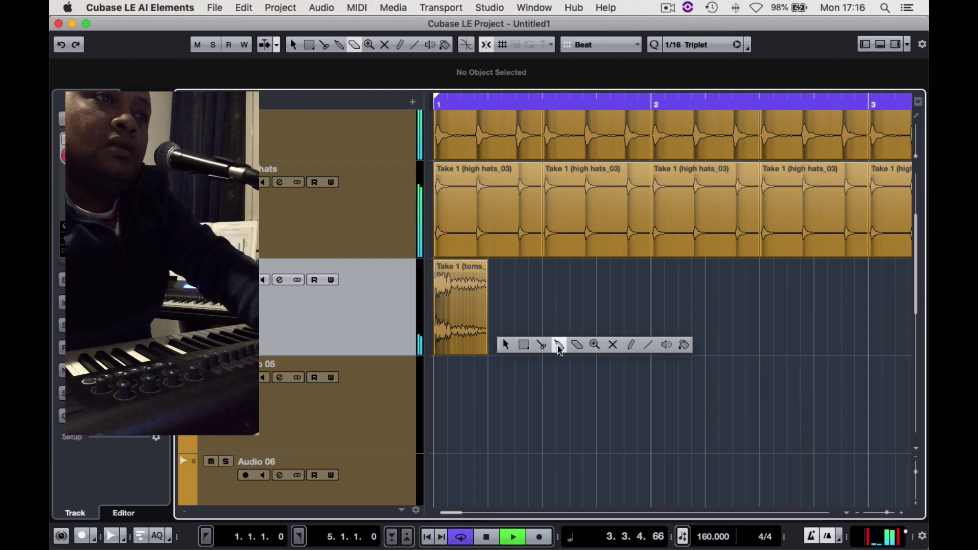
click(506, 345)
click(484, 353)
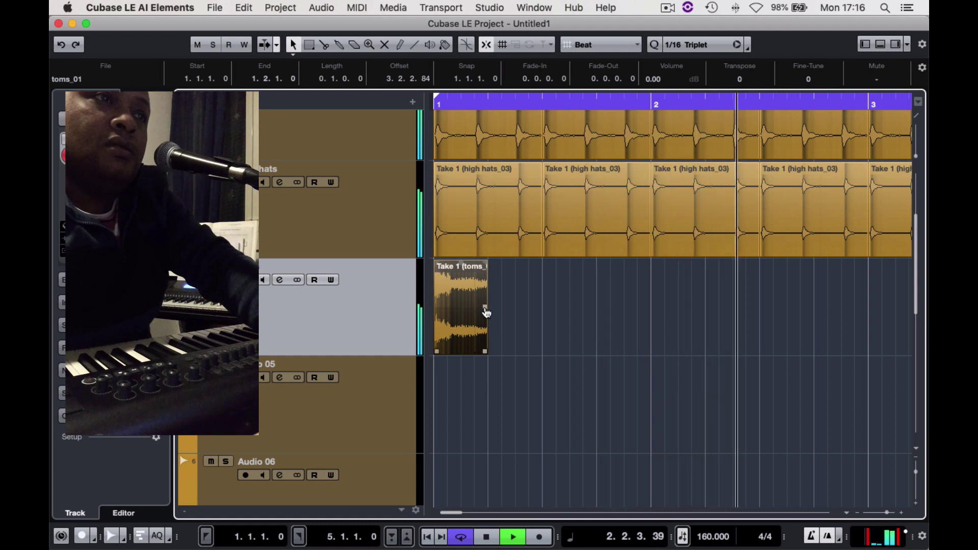
drag(486, 310, 807, 328)
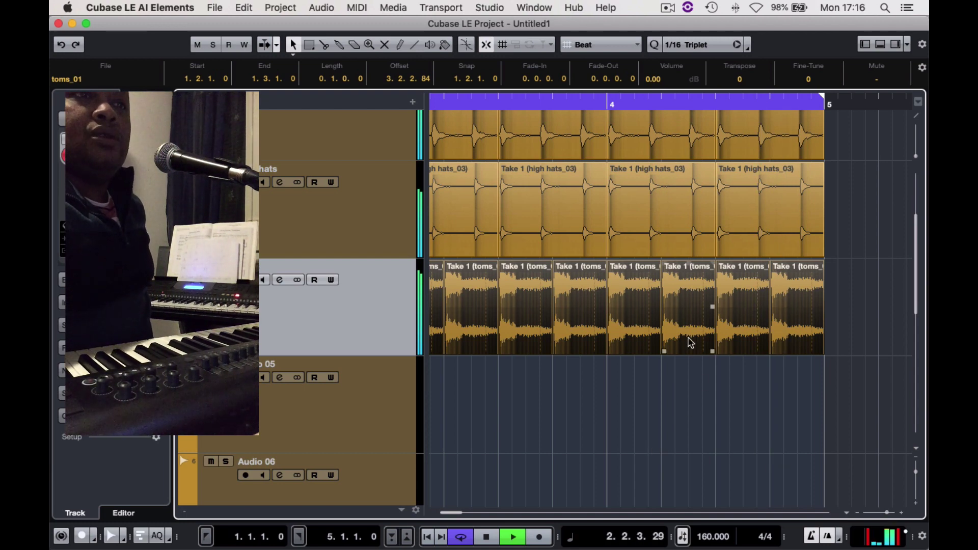
scroll(679, 311, left, 3)
scroll(614, 229, down, 3)
scroll(613, 229, up, 5)
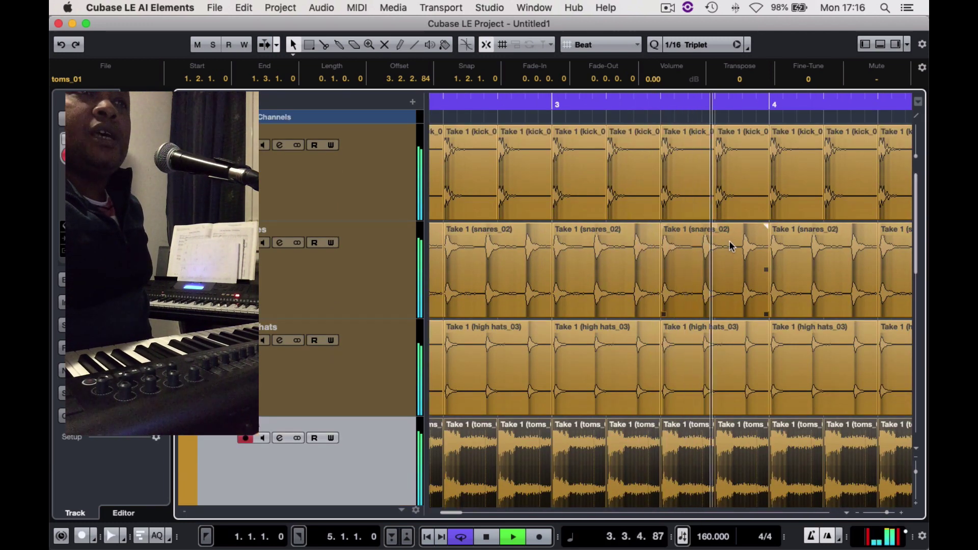
scroll(729, 240, down, 4)
scroll(729, 243, up, 6)
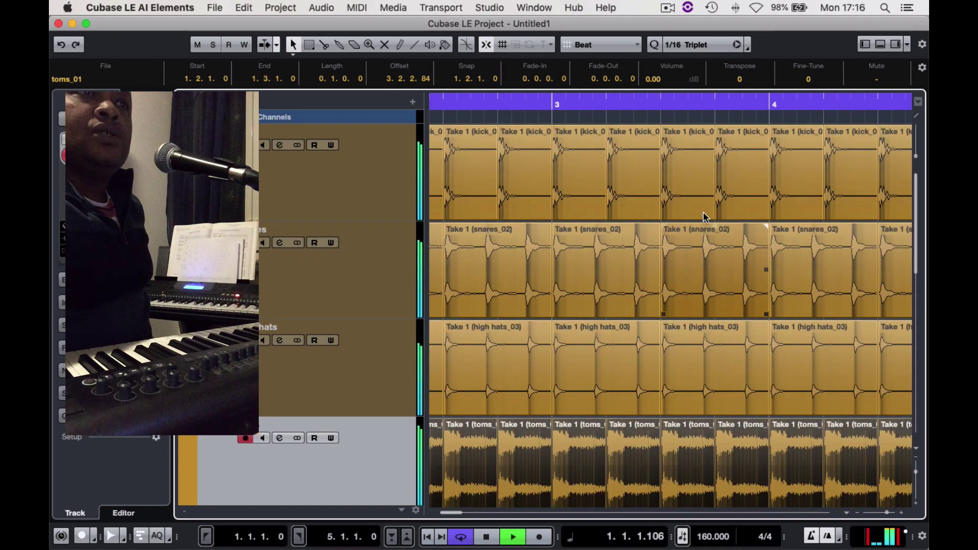
- Open the MixConsole, lower the toms channel's level to -3.18 dB, and move the mixer window clear of the tracks
click(490, 8)
click(509, 41)
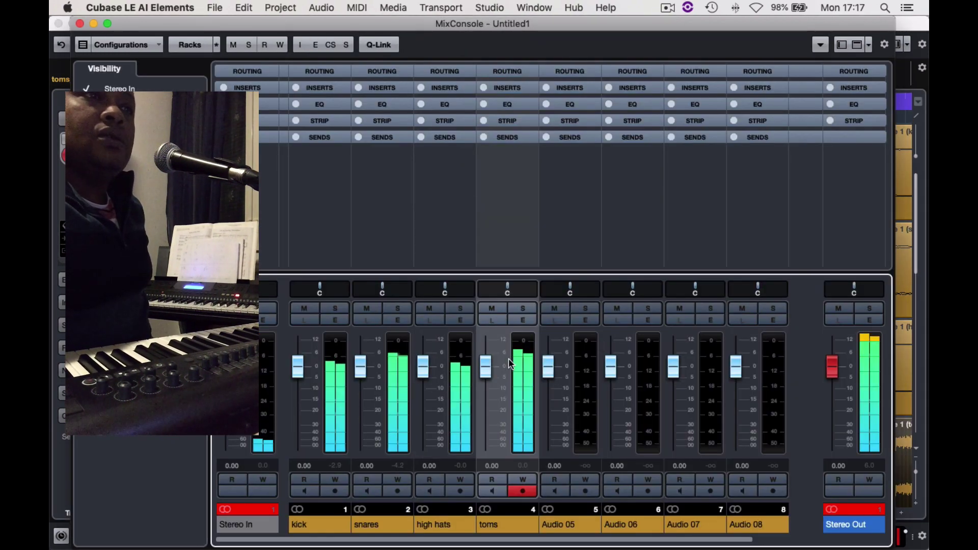
drag(493, 378, 494, 374)
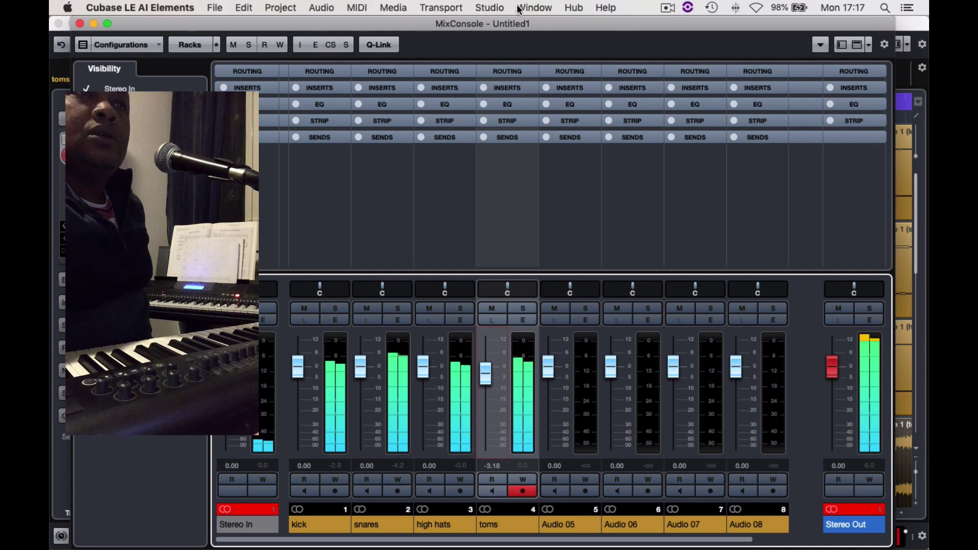
drag(632, 39, 324, 427)
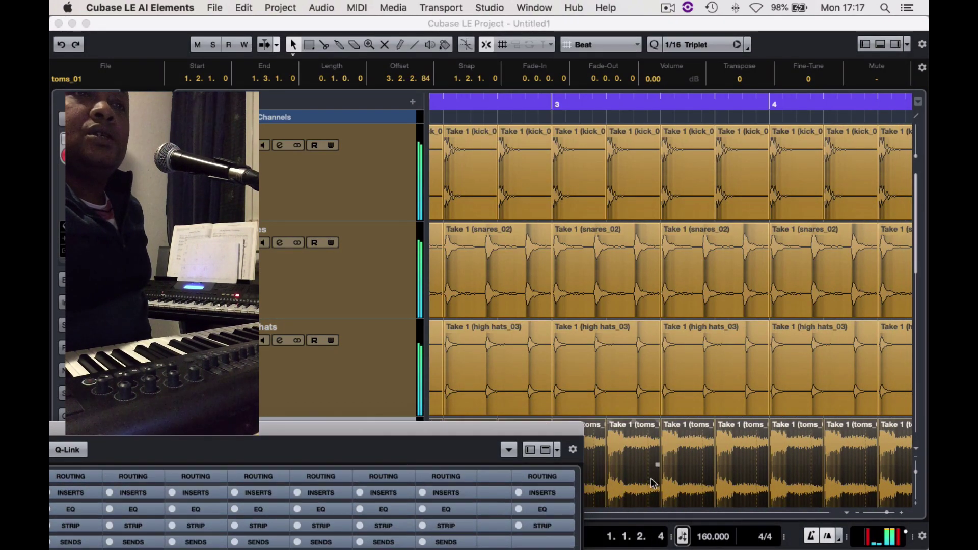
- Bring the project window back in front of the mixer and review the repeated drum events while the loop plays
click(813, 544)
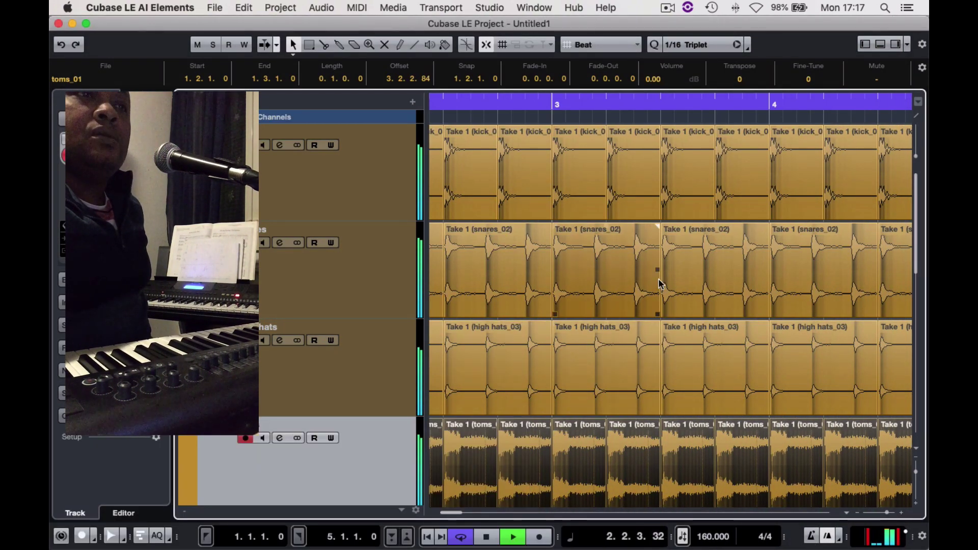
scroll(673, 244, down, 4)
scroll(742, 235, up, 4)
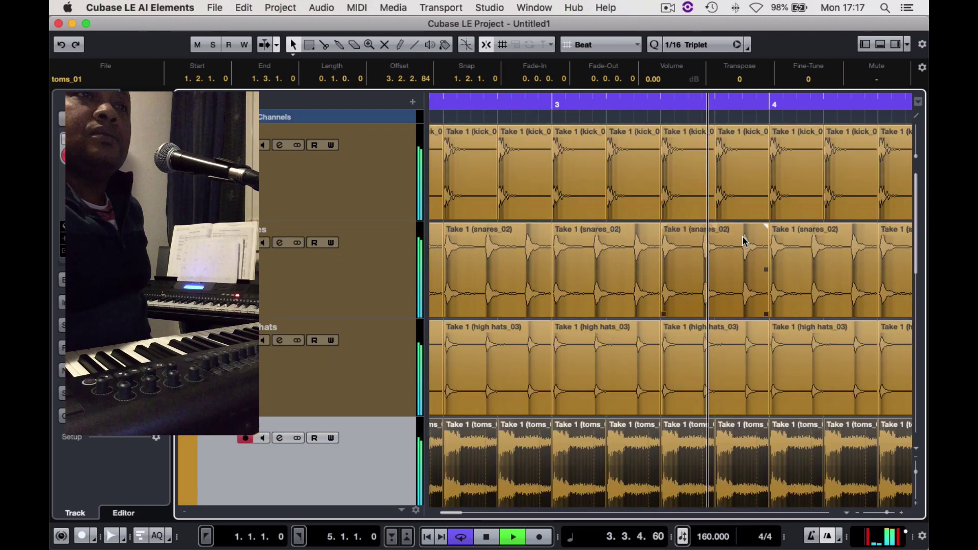
scroll(763, 244, down, 2)
mouse_move(765, 245)
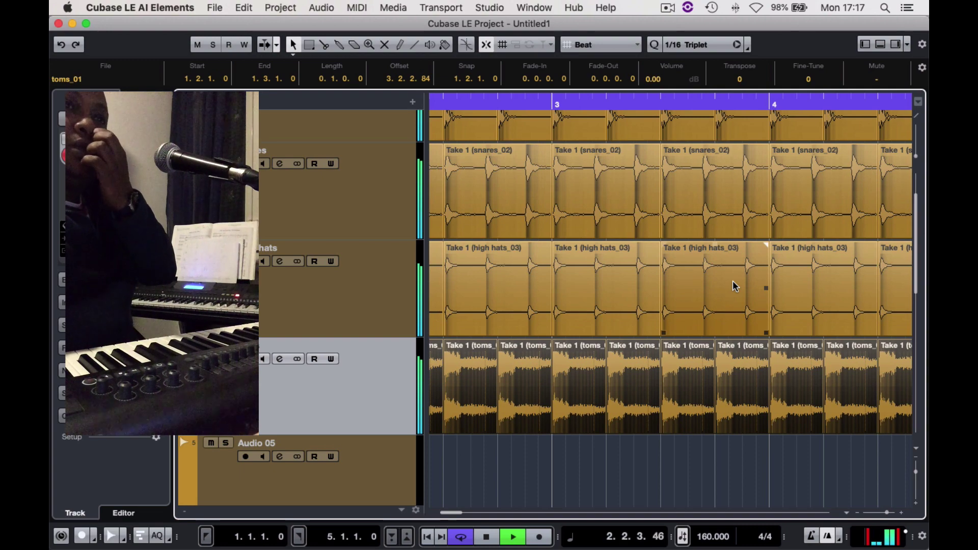
scroll(637, 372, up, 3)
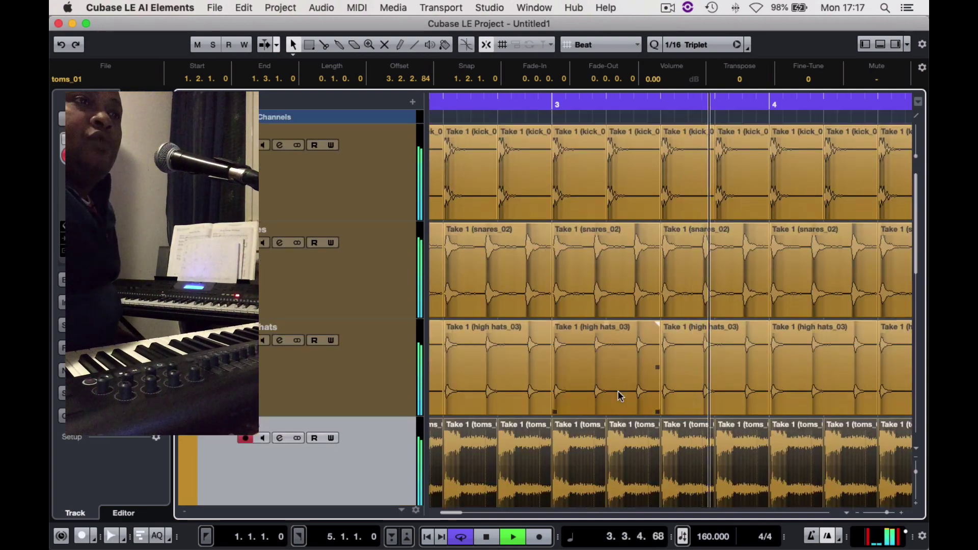
scroll(591, 449, down, 6)
scroll(591, 449, up, 4)
scroll(561, 449, down, 2)
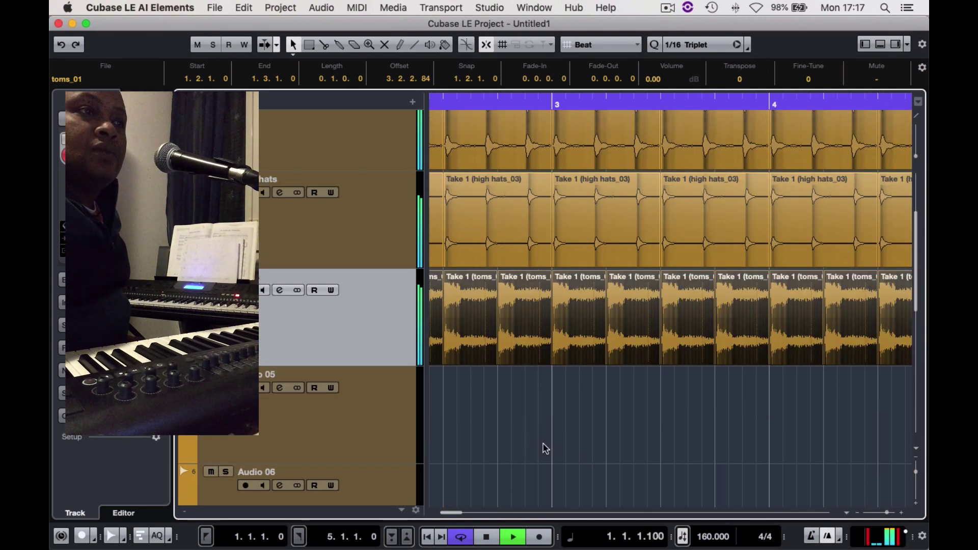
- Rename the Audio 05 track as claps
click(293, 375)
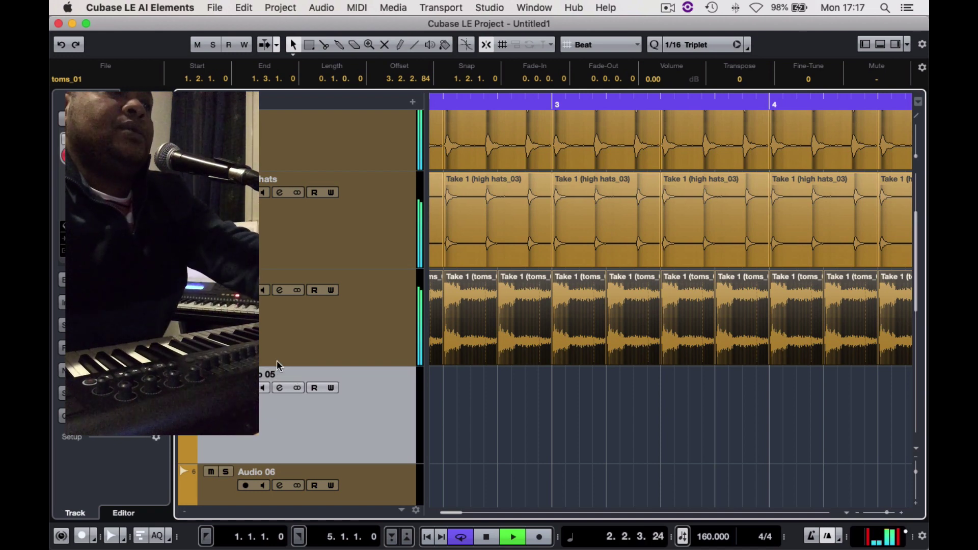
double_click(279, 372)
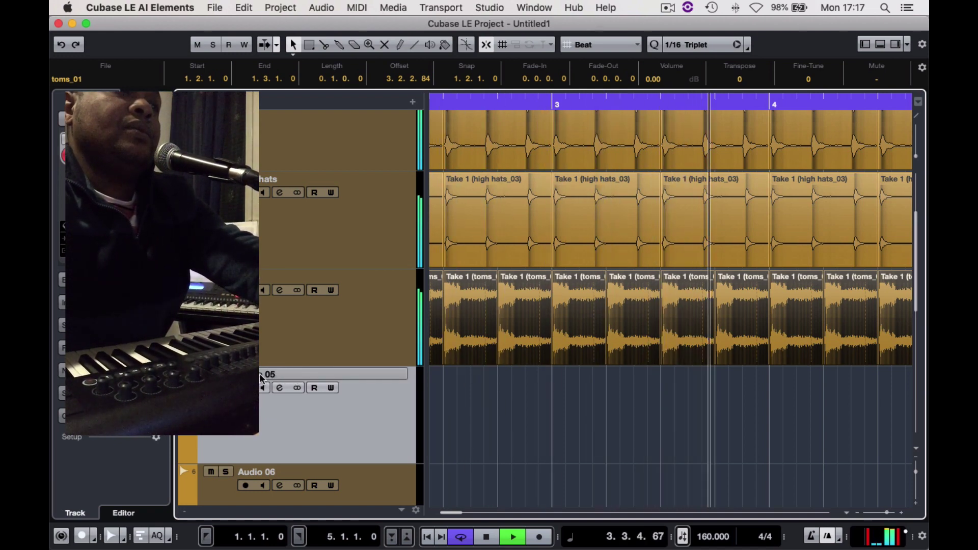
key(BackSpace)
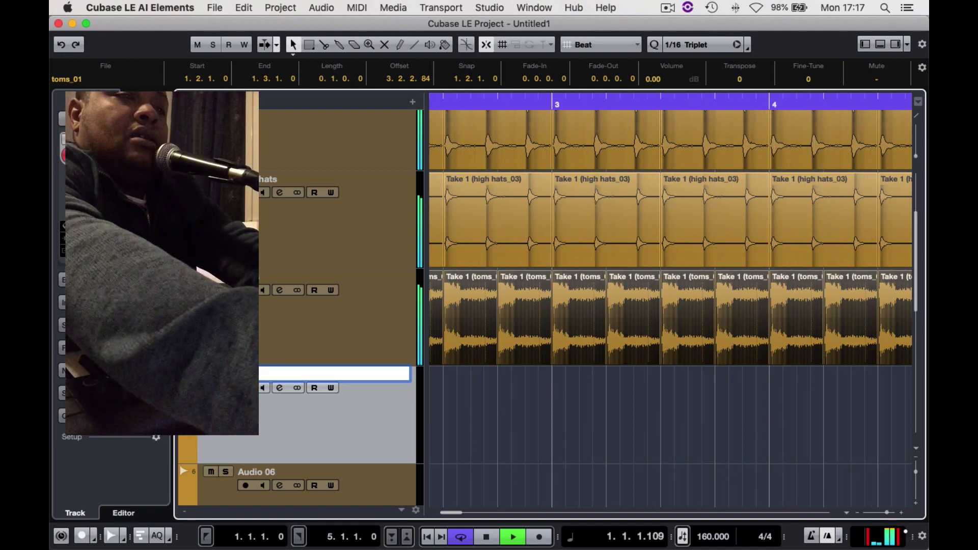
text(claps)
key(Return)
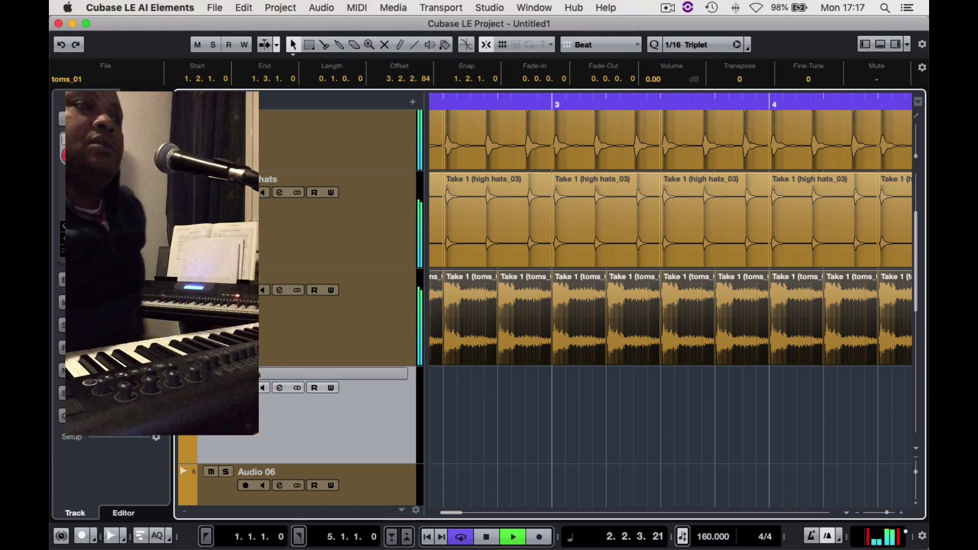
- Turn on monitoring for the claps track and record a clap part over the looped drum pattern
click(264, 389)
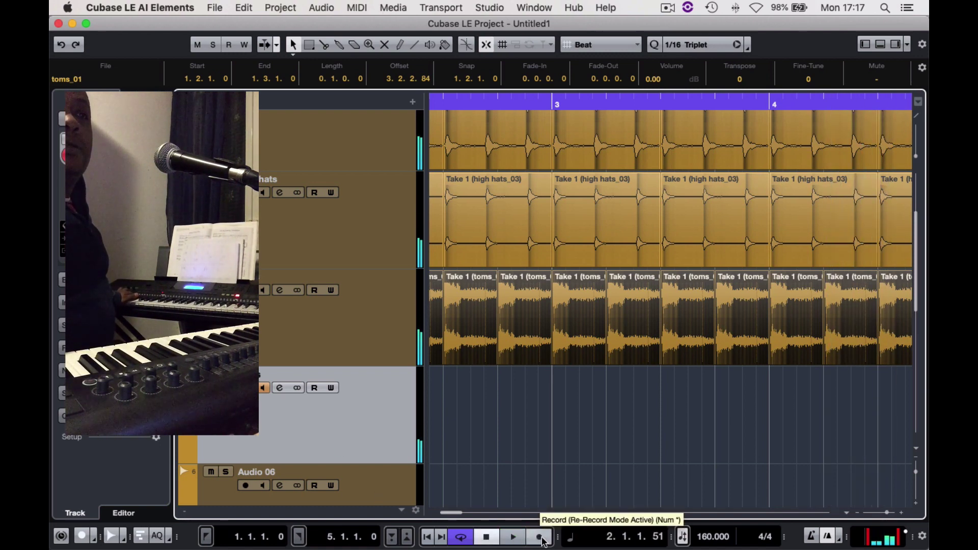
click(540, 538)
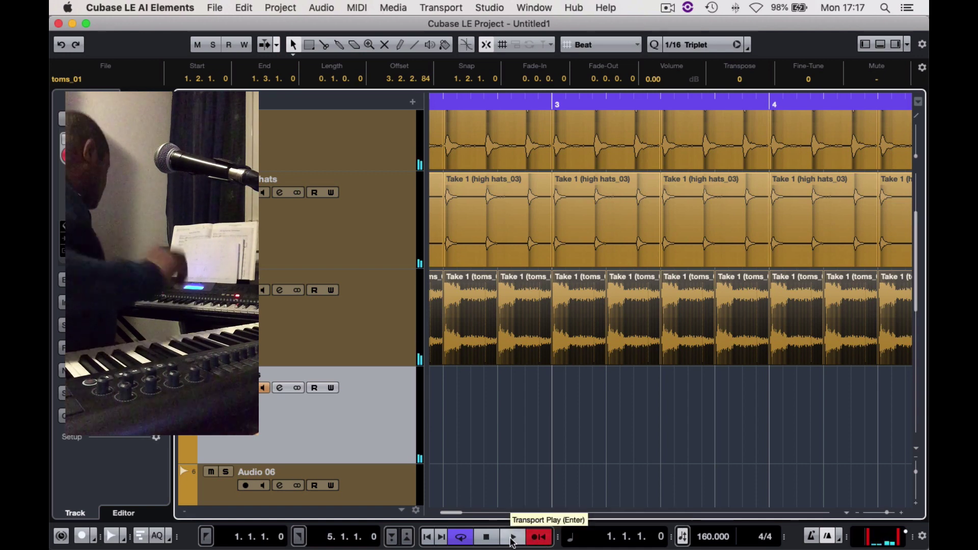
click(513, 539)
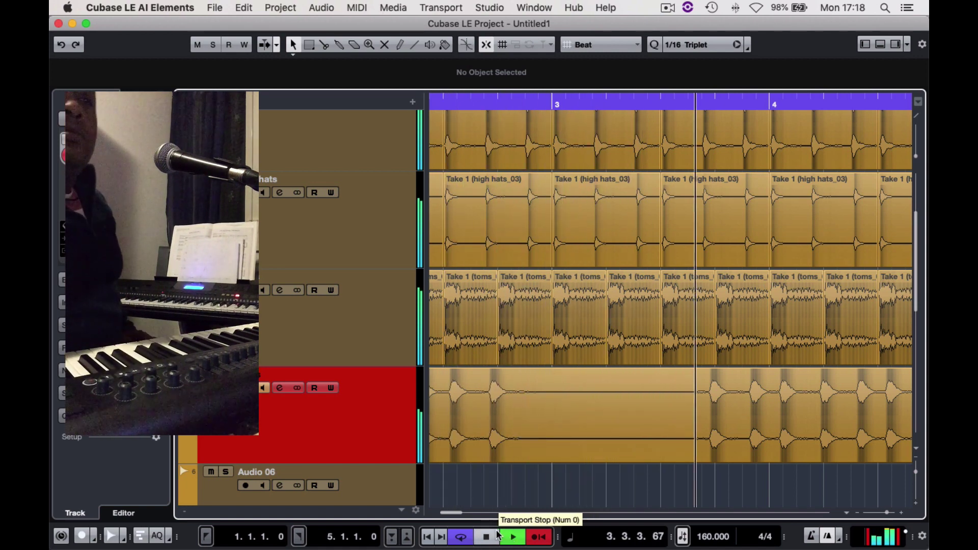
click(498, 535)
- Erase the incomplete overlapping take on the claps track, keeping the full take beneath it
right_click(552, 483)
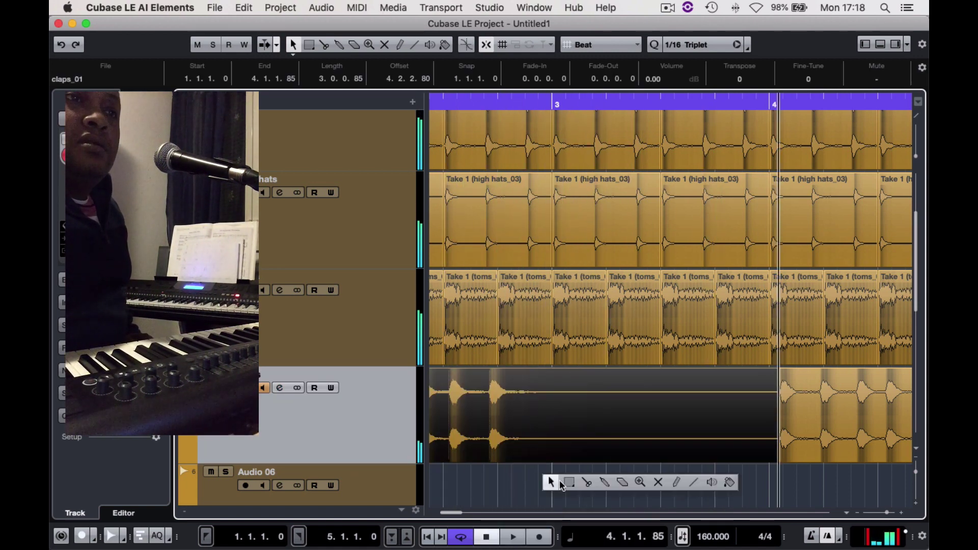
click(623, 482)
click(609, 444)
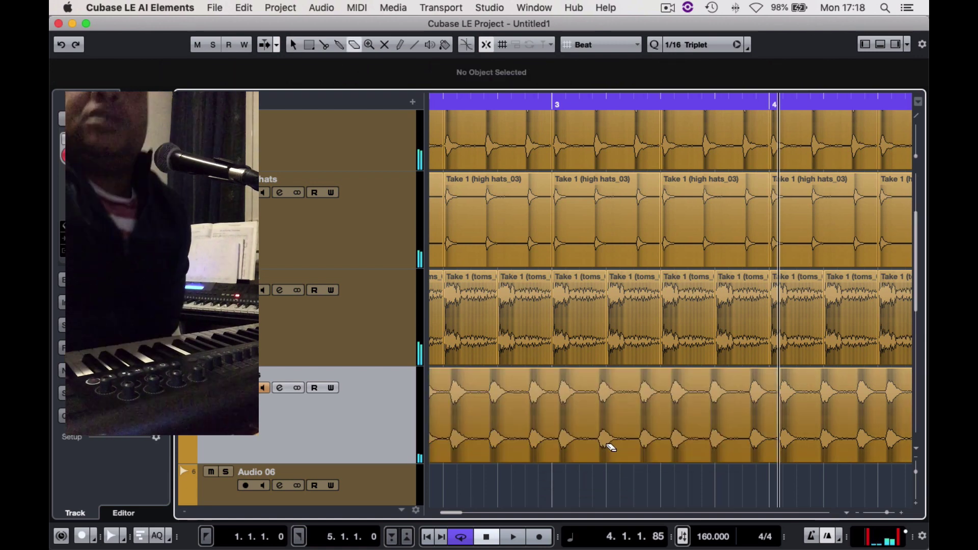
- Trim the claps event's start to 1.1.1.12 with snap off, turn snap on, and move the event to 1.1.1.0
scroll(611, 447, left, 6)
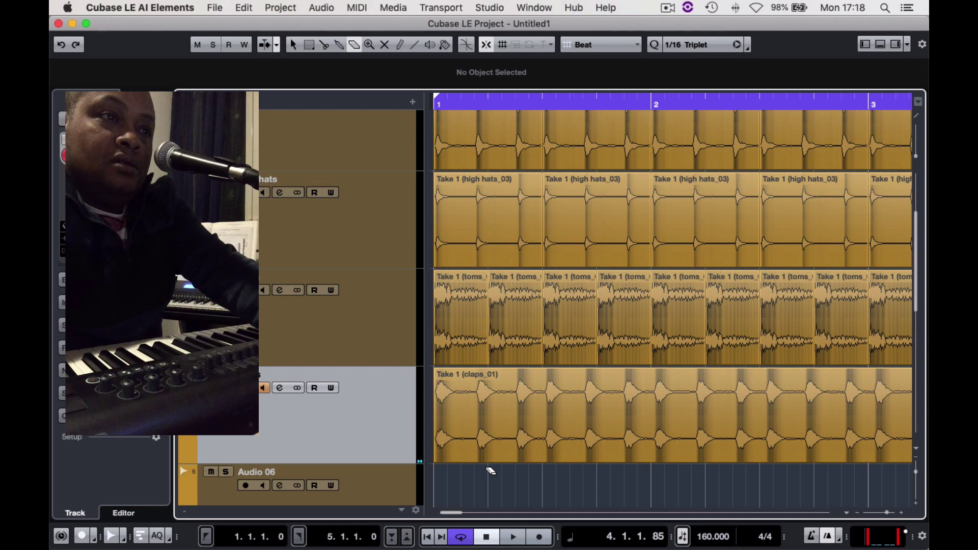
right_click(441, 466)
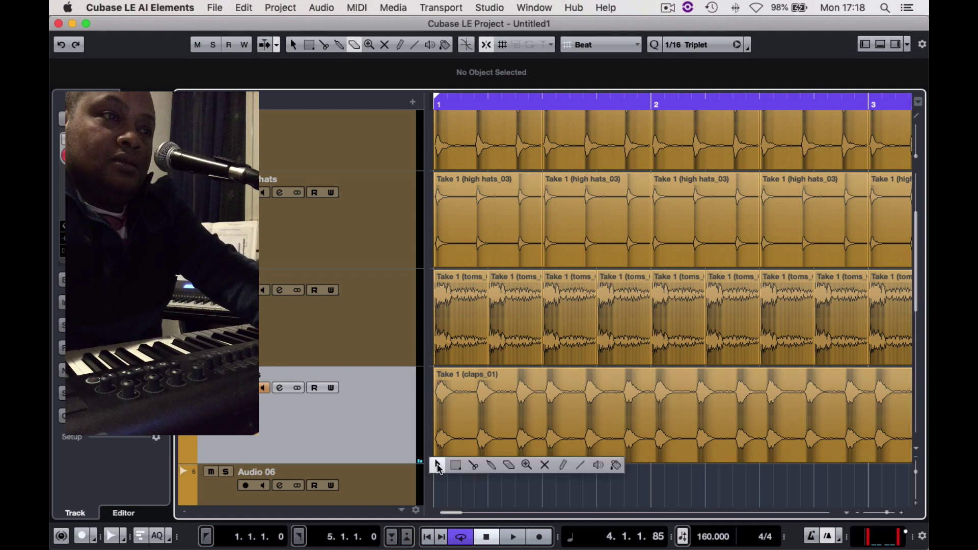
click(436, 465)
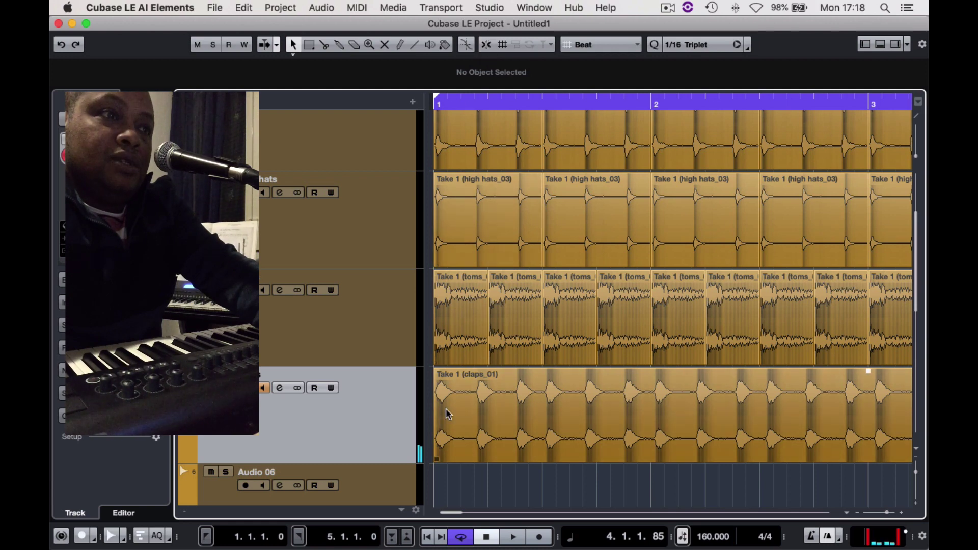
drag(435, 460, 451, 450)
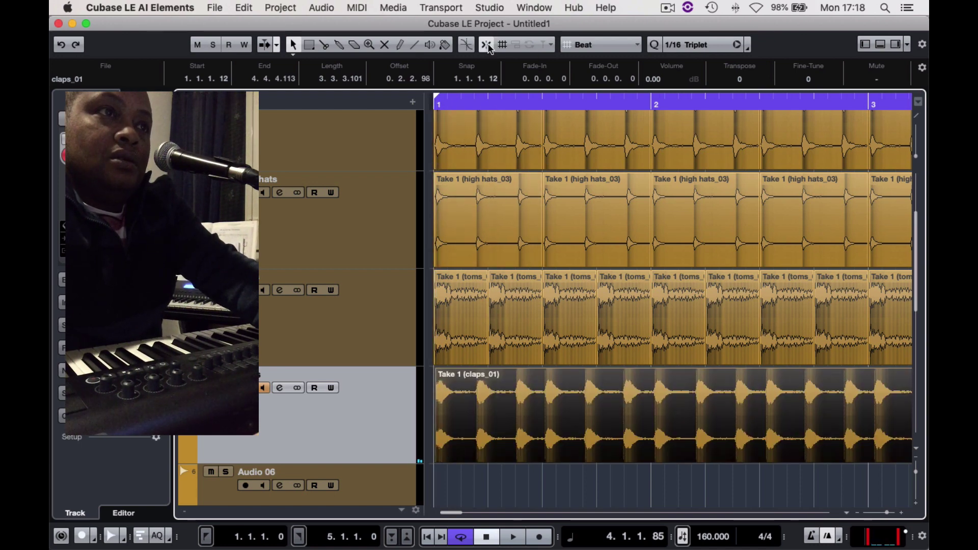
drag(474, 458, 473, 462)
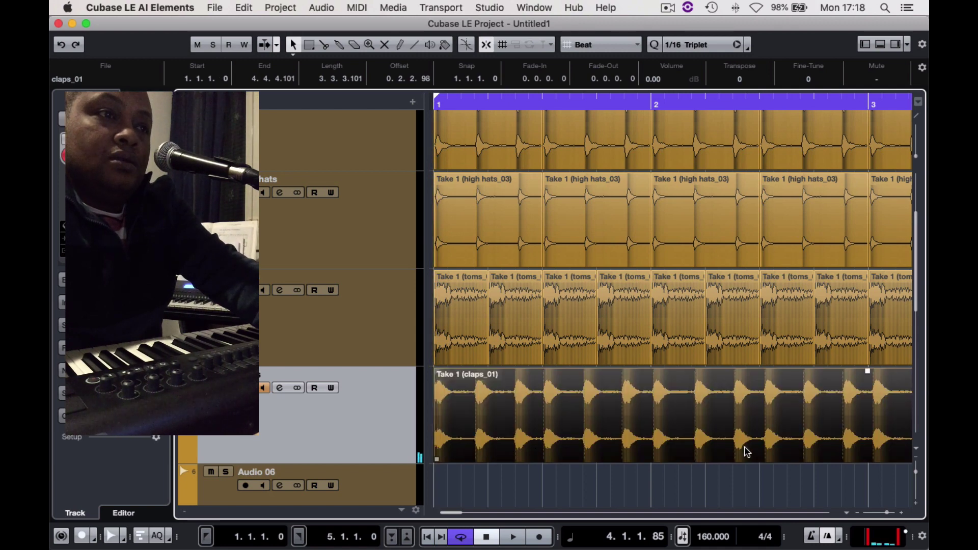
- Shorten the claps event's end to 1.3.1.0 so it spans two beats, and repeat it up to bar 5
scroll(766, 451, right, 10)
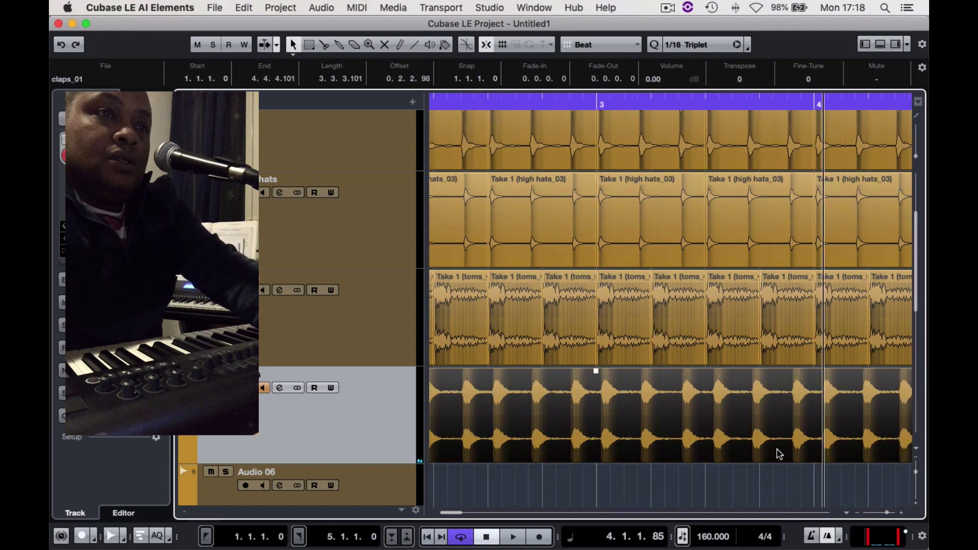
drag(682, 461, 526, 490)
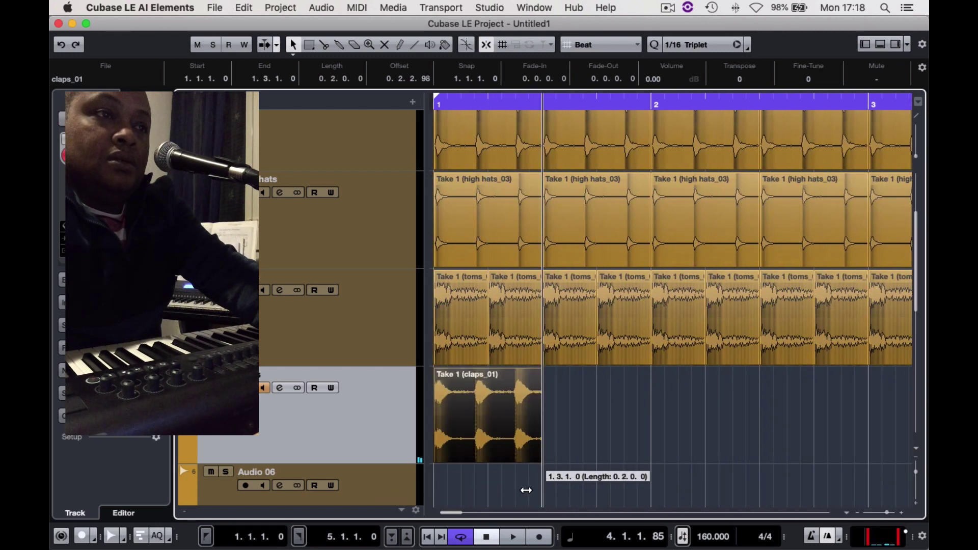
scroll(611, 447, right, 2)
scroll(520, 429, left, 2)
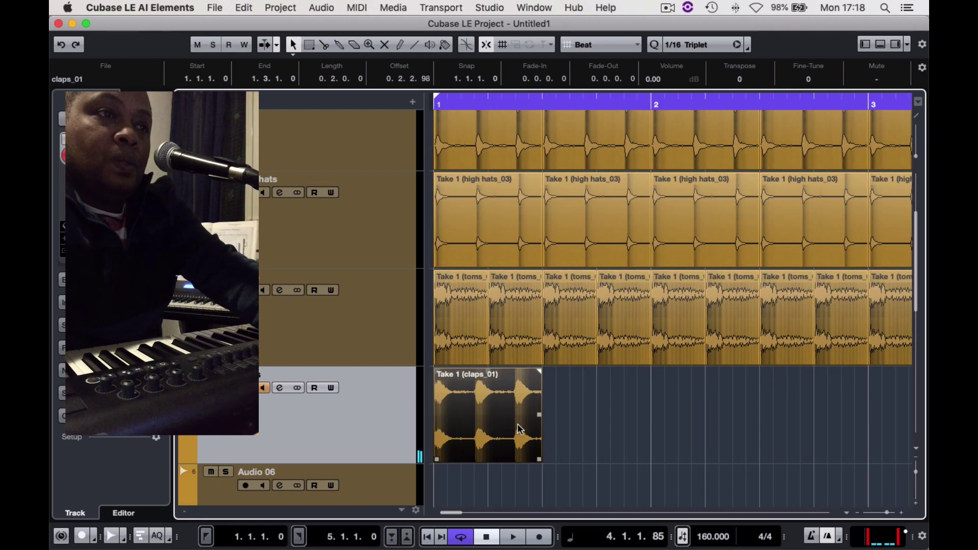
drag(541, 419, 844, 431)
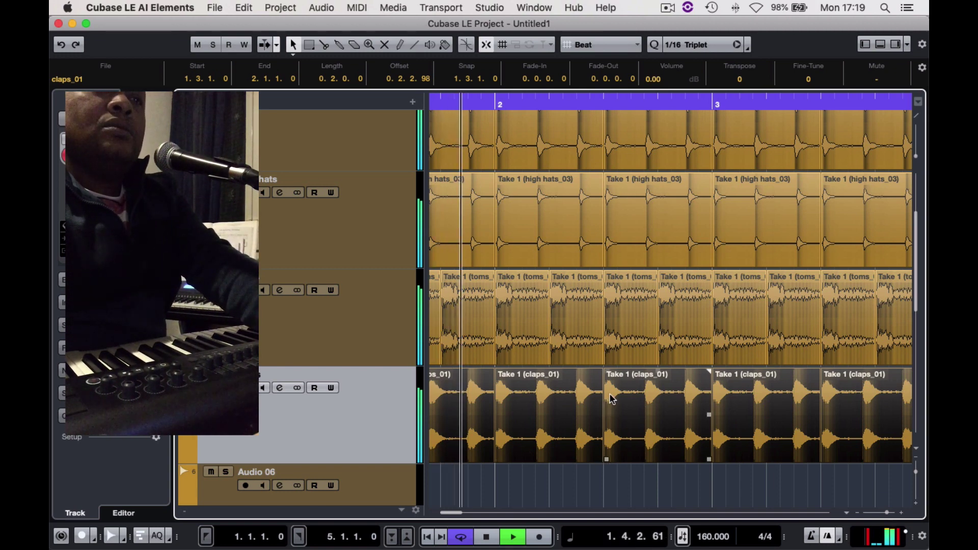
- Continue the kick and snare events with repeats from bar 5 up to bar 9
scroll(610, 393, up, 3)
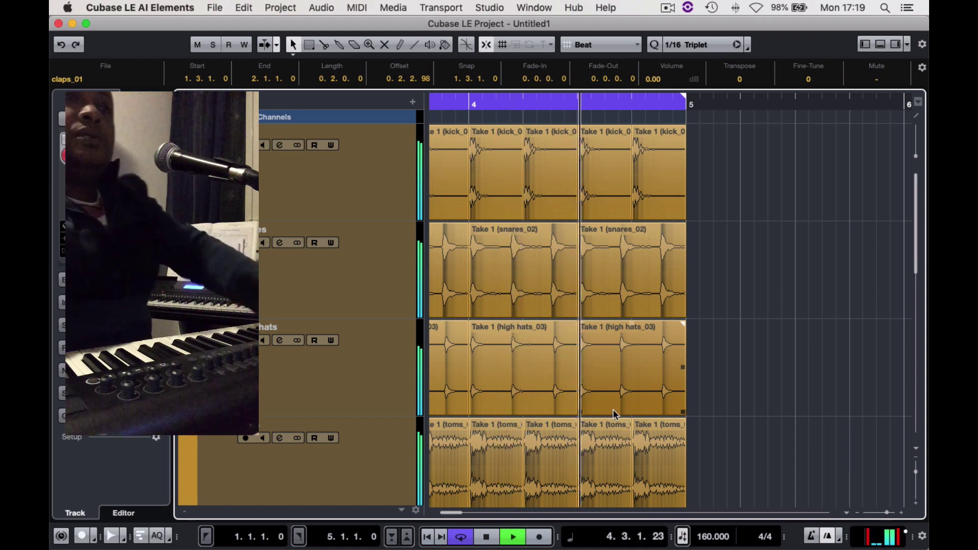
scroll(612, 400, left, 3)
scroll(611, 400, down, 5)
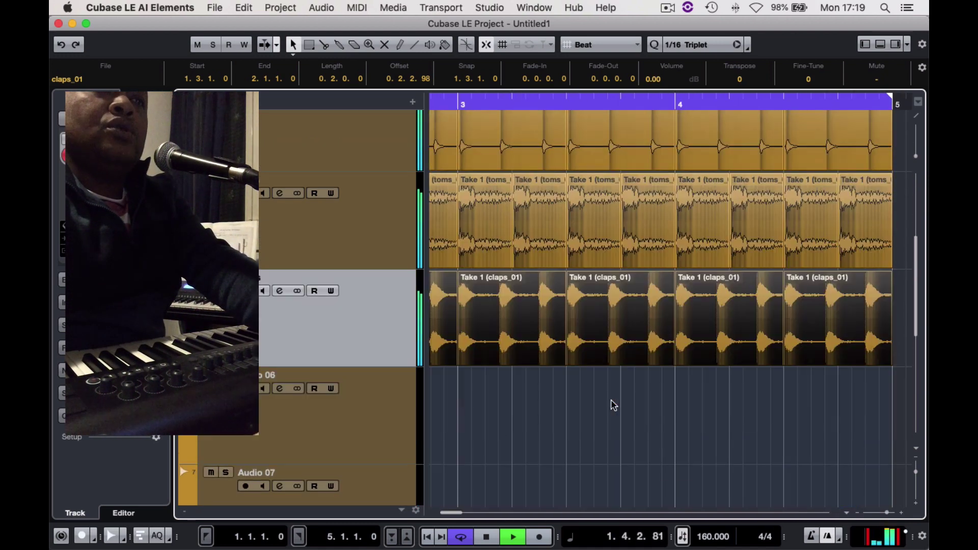
scroll(623, 401, left, 2)
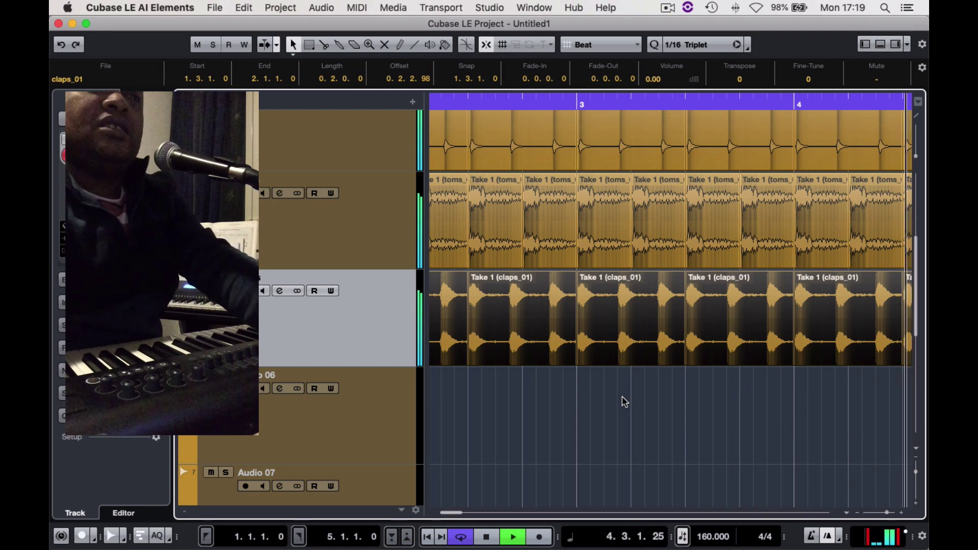
scroll(627, 401, right, 3)
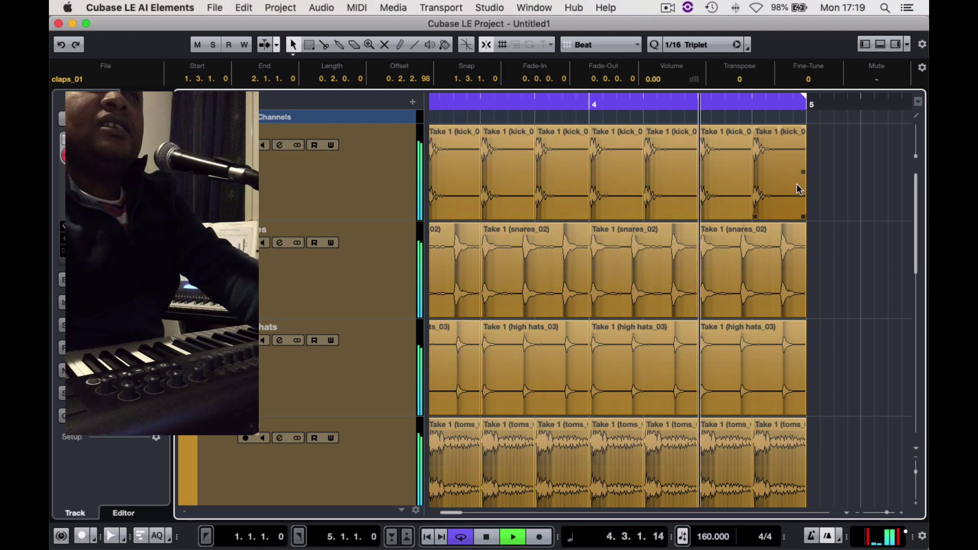
drag(806, 176, 805, 209)
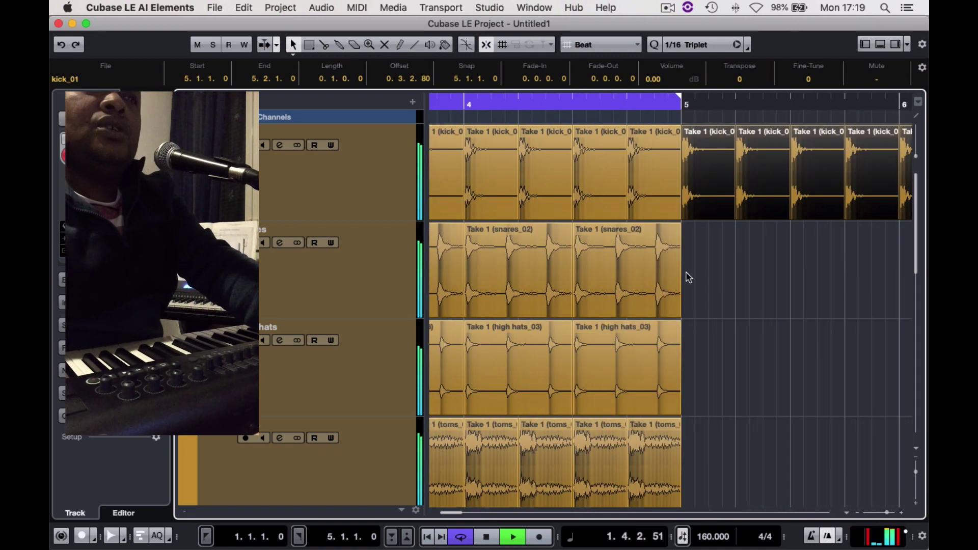
drag(678, 272, 850, 276)
scroll(683, 368, left, 15)
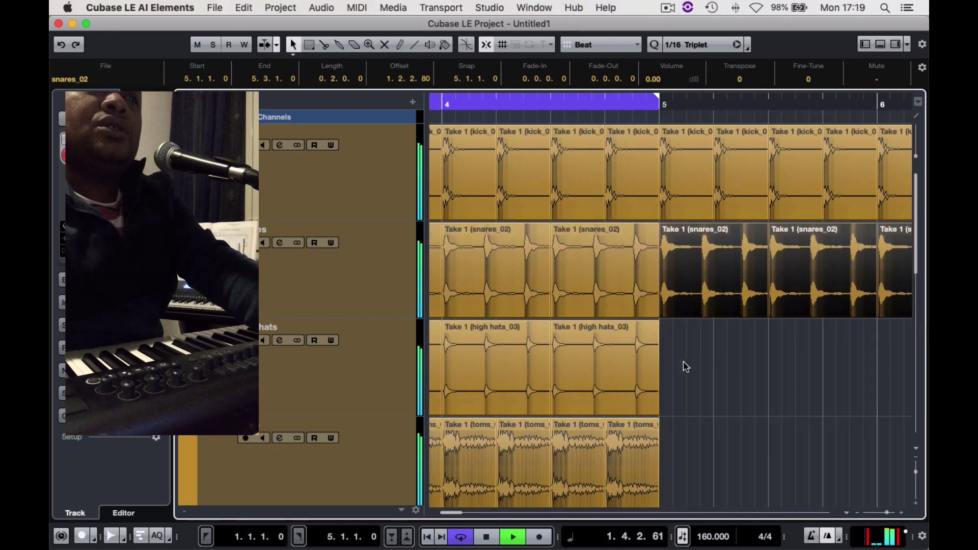
- Continue the high-hat and toms events with repeats from bar 5 up to bar 9
drag(731, 373, 714, 423)
scroll(716, 418, left, 15)
scroll(716, 415, down, 3)
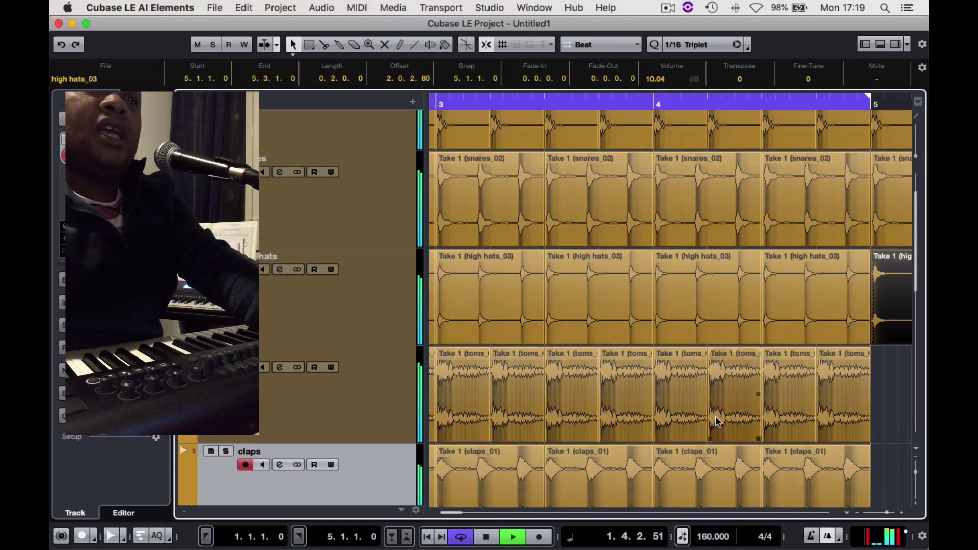
scroll(713, 408, right, 3)
drag(706, 397, 804, 397)
scroll(741, 435, down, 5)
scroll(695, 399, left, 12)
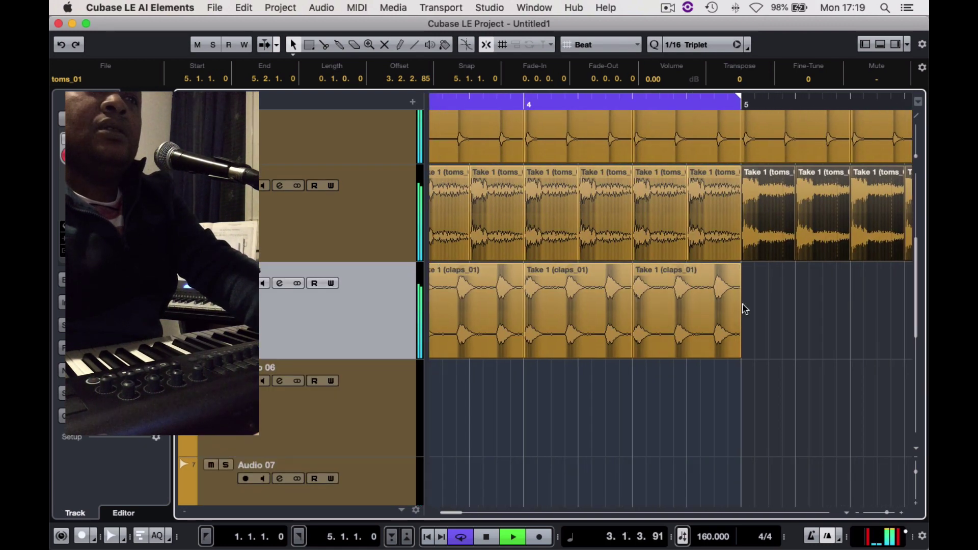
- Repeat the claps event from bar 5 up to bar 9 and extend the loop's right locator to 9.1.1.0
drag(738, 310, 813, 332)
scroll(787, 236, up, 5)
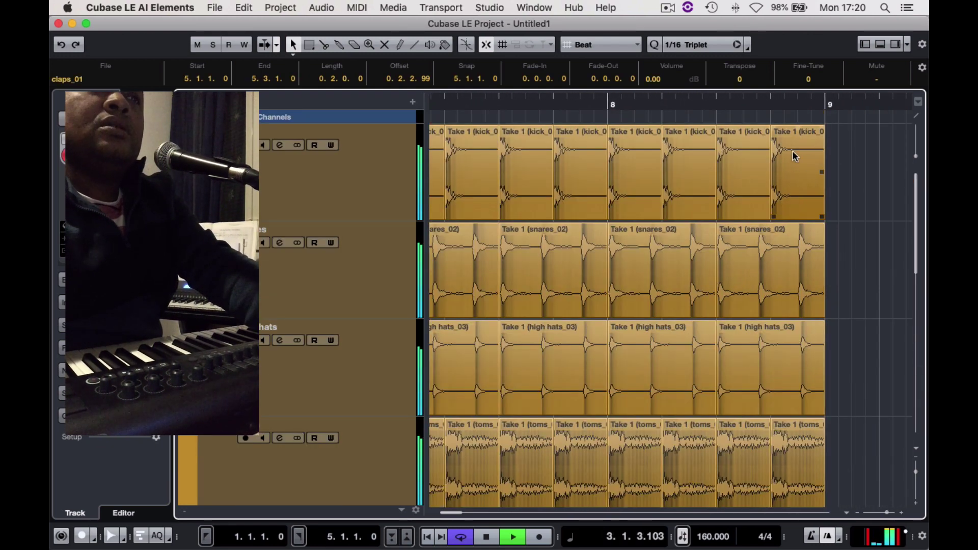
drag(826, 90, 377, 127)
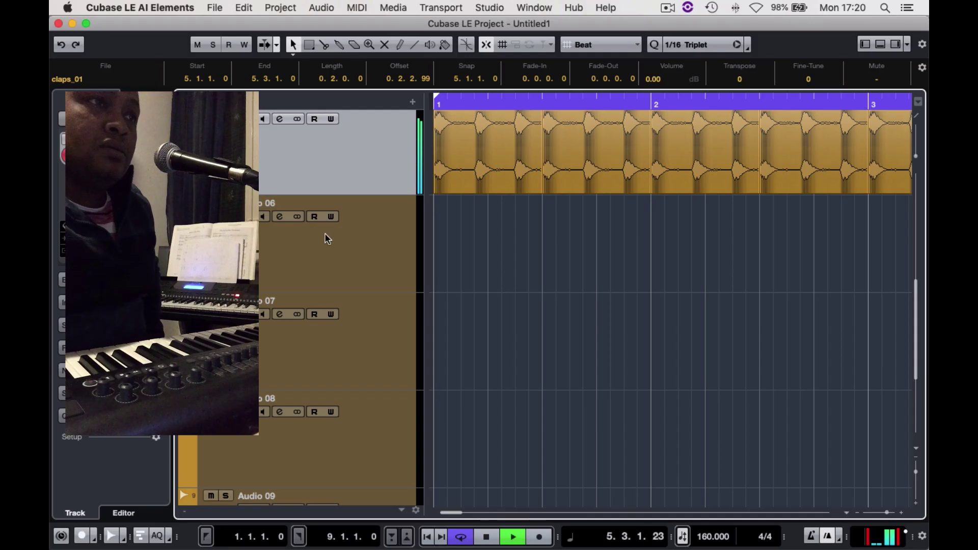
- Rename the Audio 06 track as Accordion
click(321, 232)
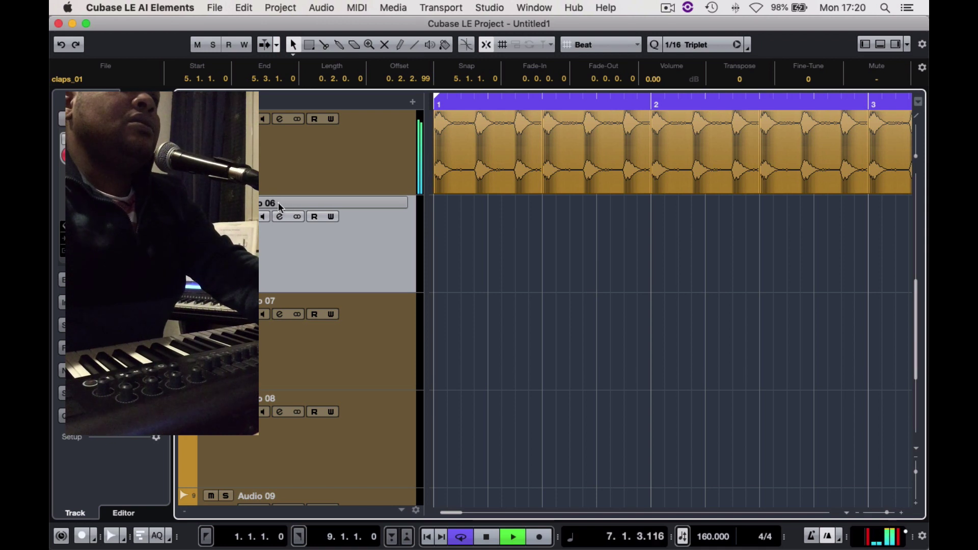
double_click(273, 204)
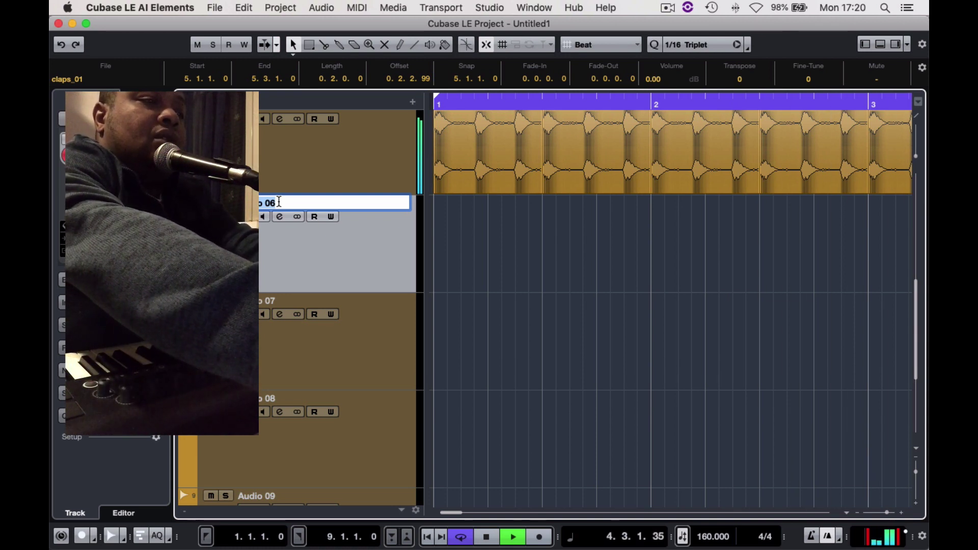
key(BackSpace)
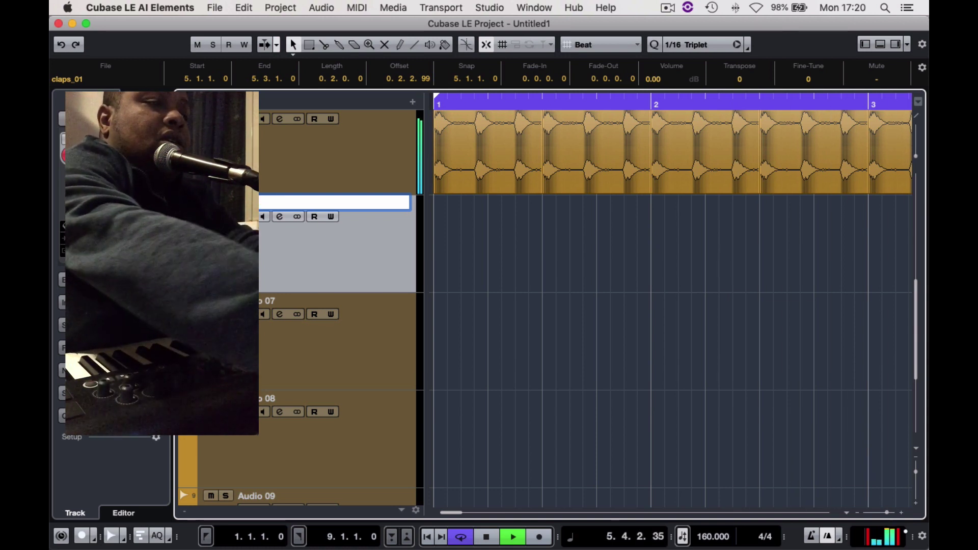
text(shaker)
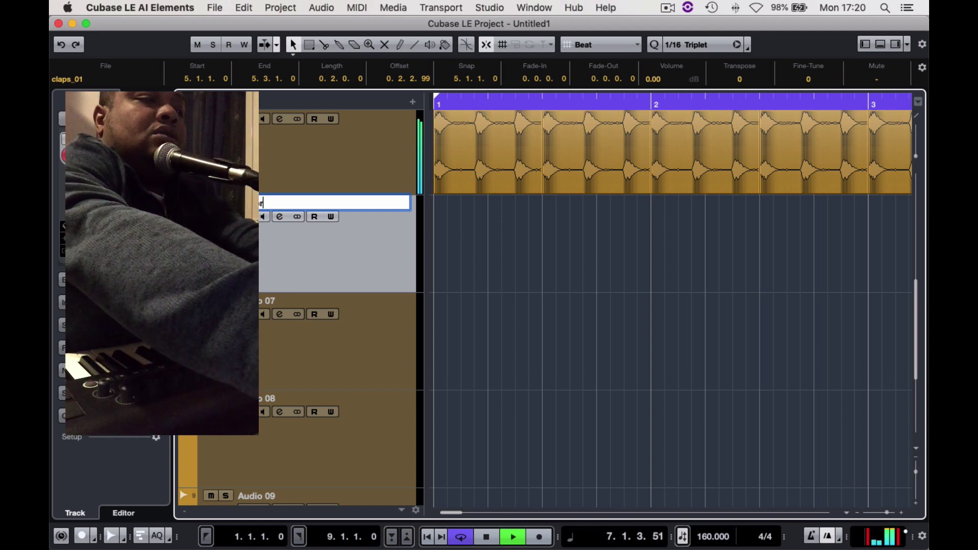
text(dion)
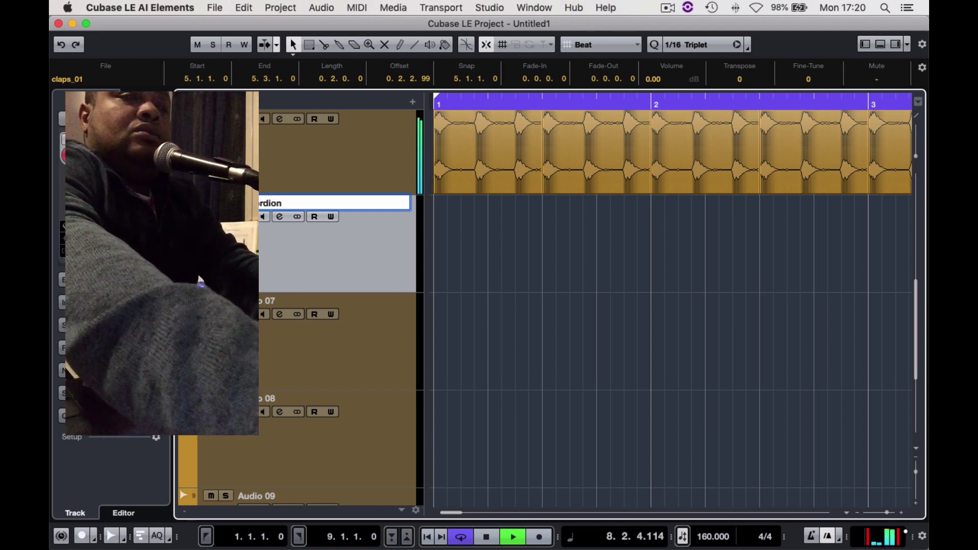
key(Return)
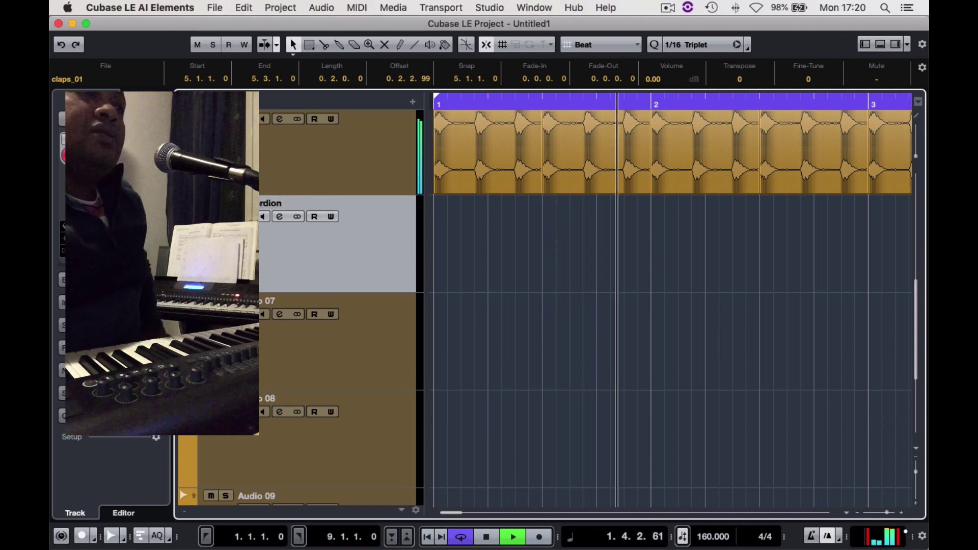
- Enable monitoring on the Accordion track, stop playback and record an accordion part over the loop from bar 1 to bar 9
click(263, 217)
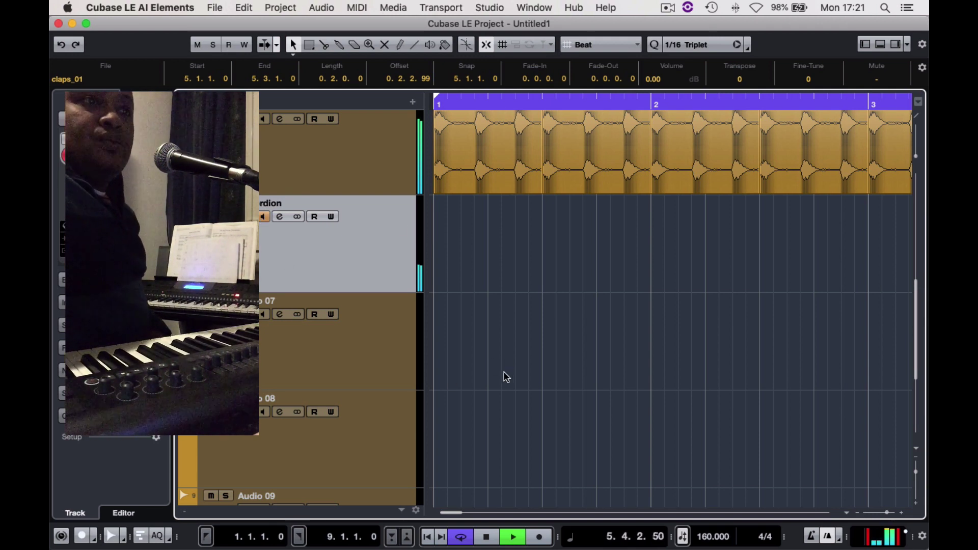
click(487, 537)
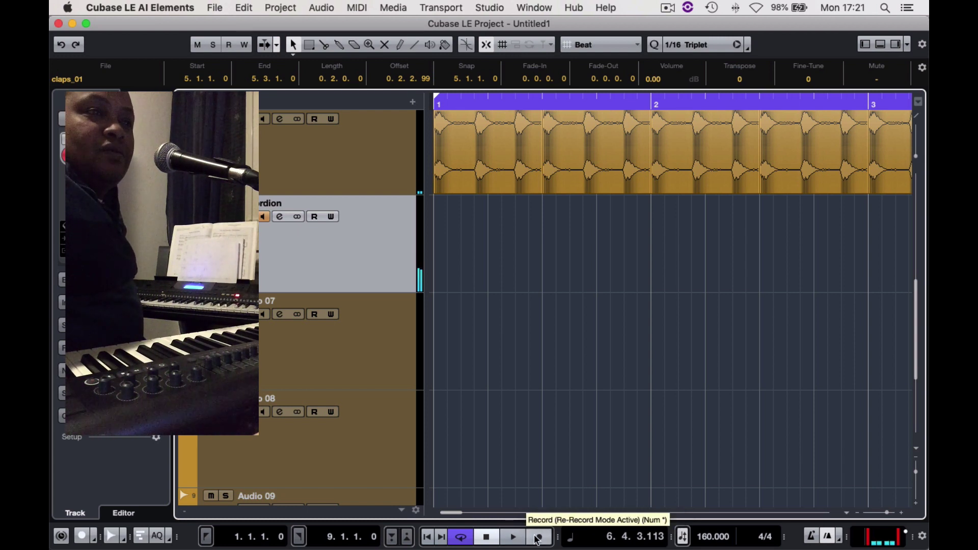
click(541, 538)
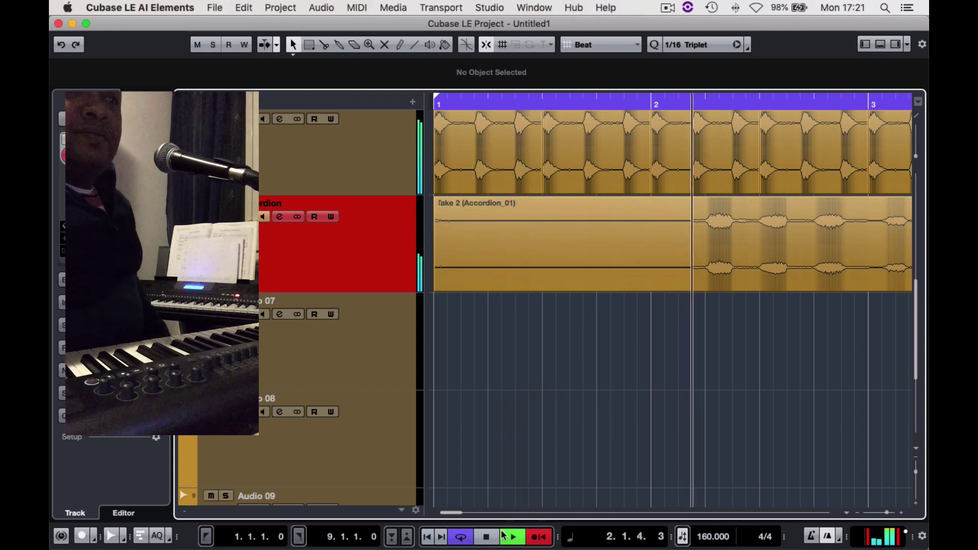
click(488, 536)
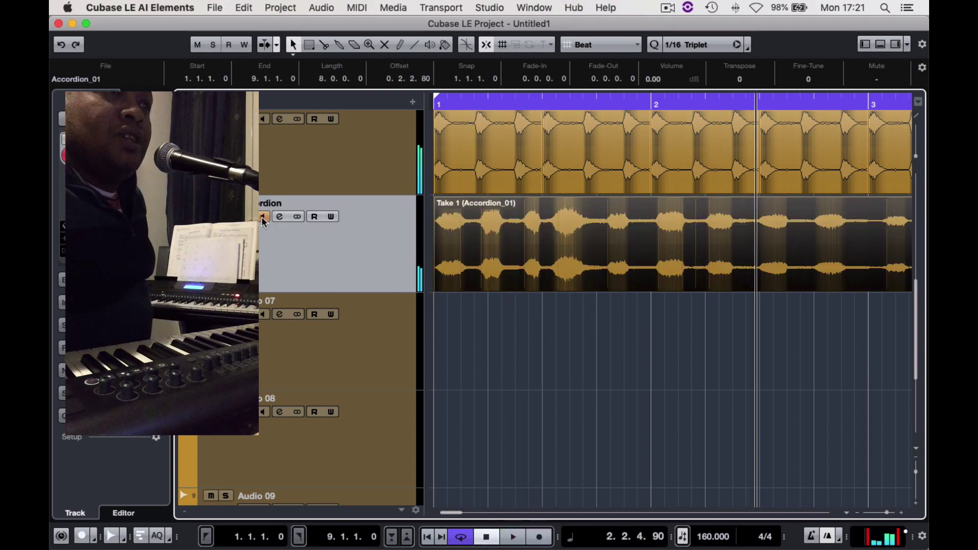
- Play the loop back to hear the recorded accordion with the drum tracks, and stop playback
click(514, 537)
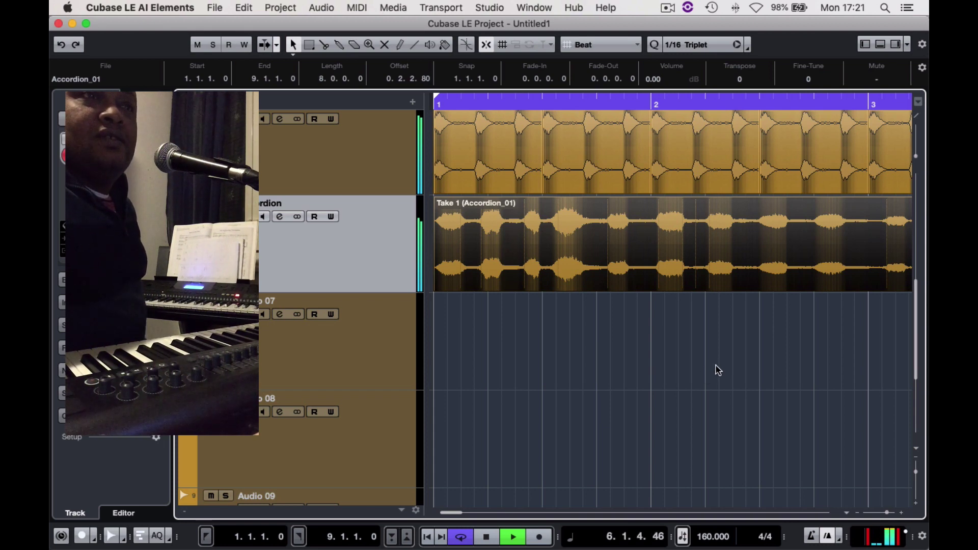
key(XF86AudioRaiseVolume)
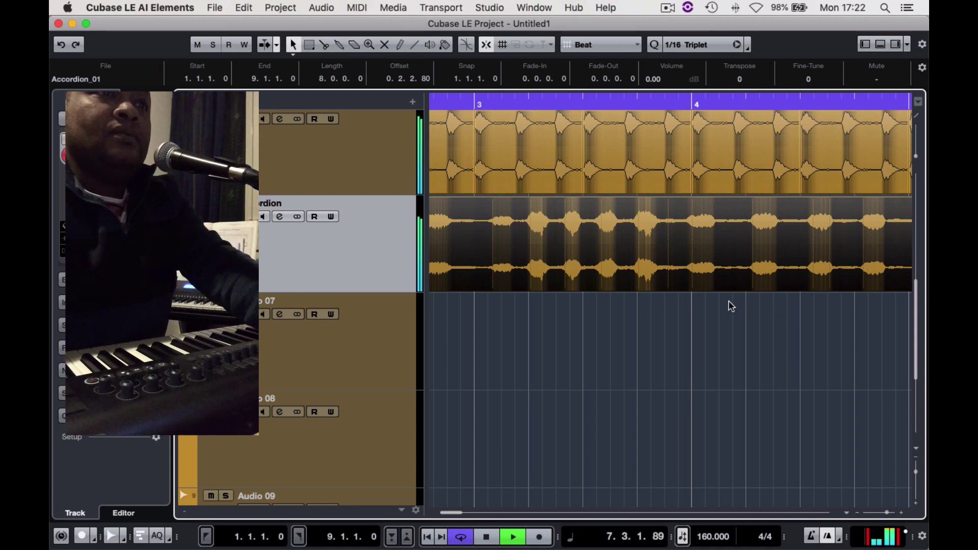
scroll(731, 305, up, 2)
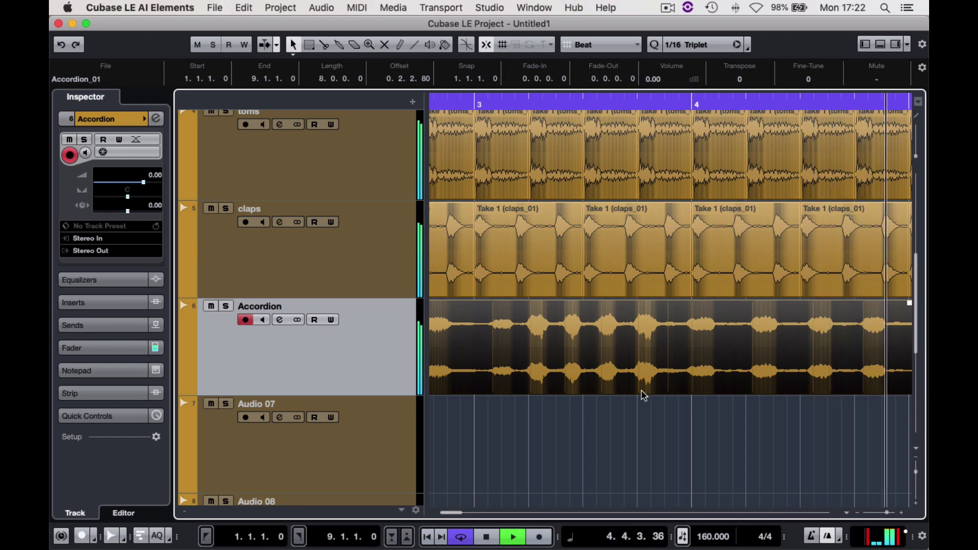
click(487, 537)
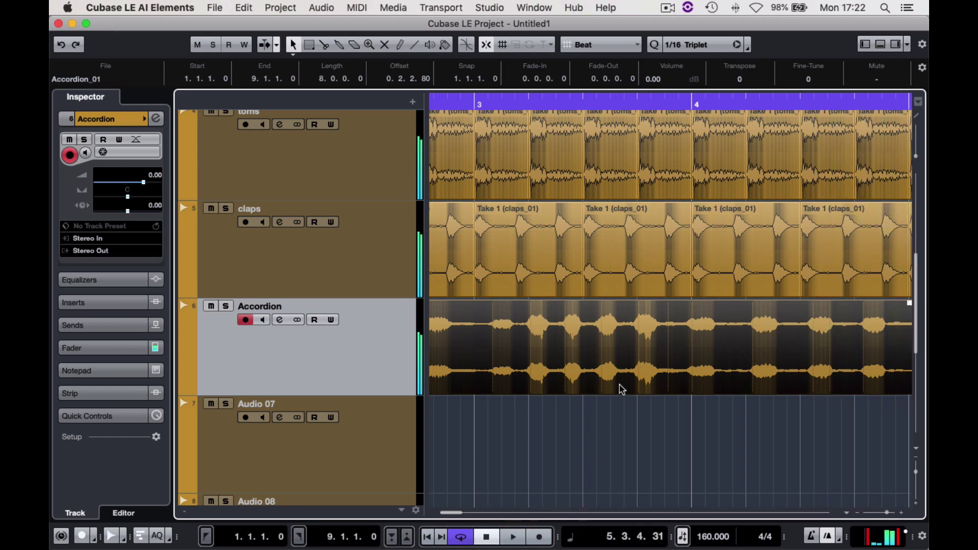
scroll(626, 376, up, 5)
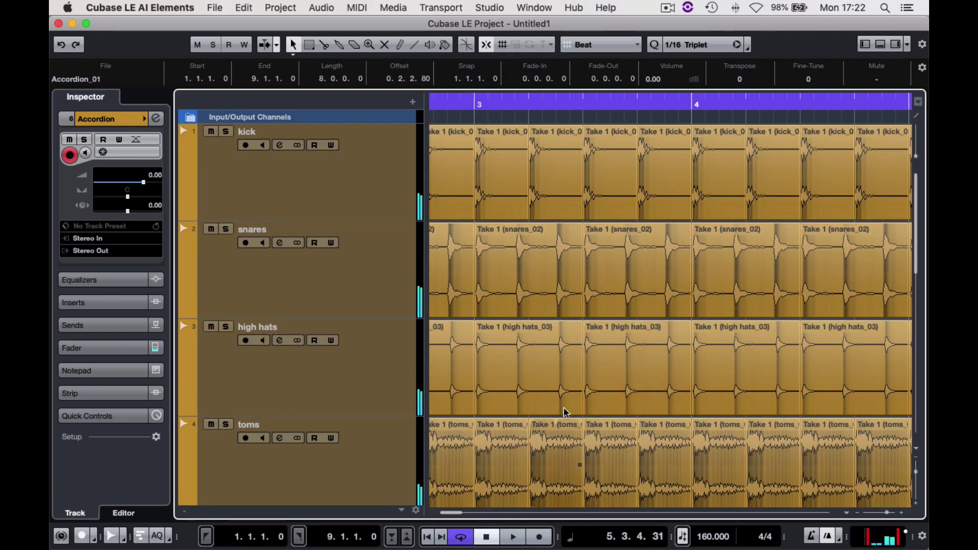
click(665, 9)
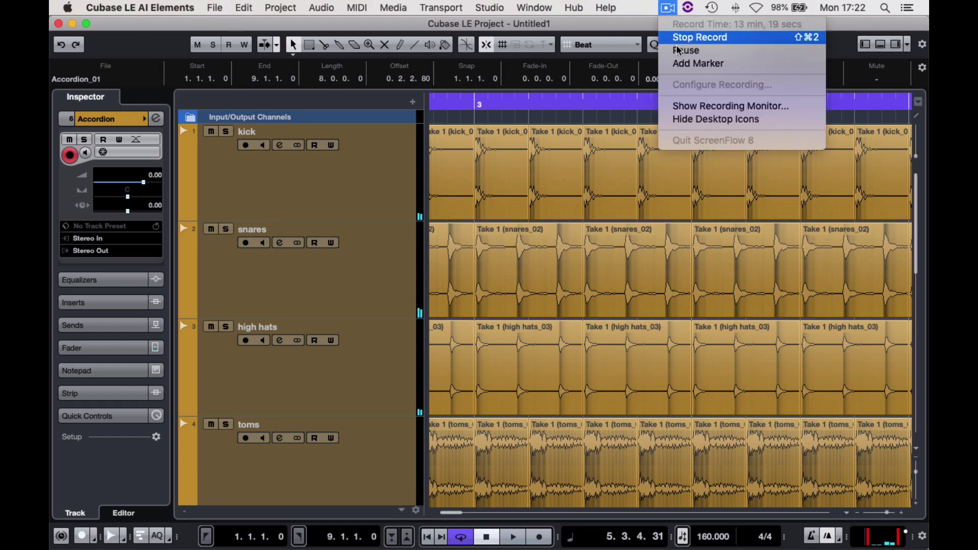